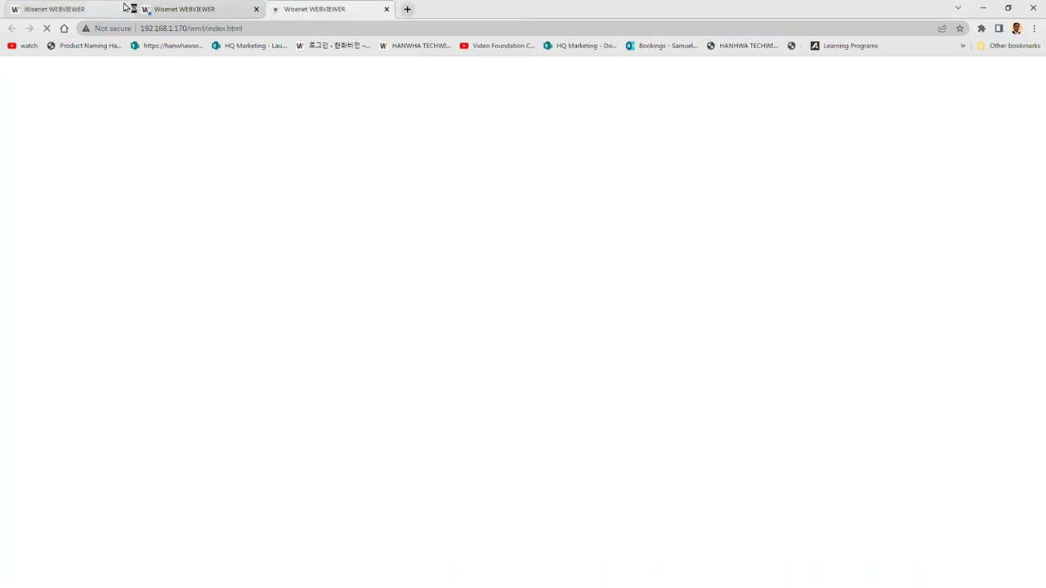
Sign in to the camera at 192.168.1.51, then return to 192.168.1.101's PNO-A9081R live view.
{"action": "left_click", "coordinate": [181, 6]}
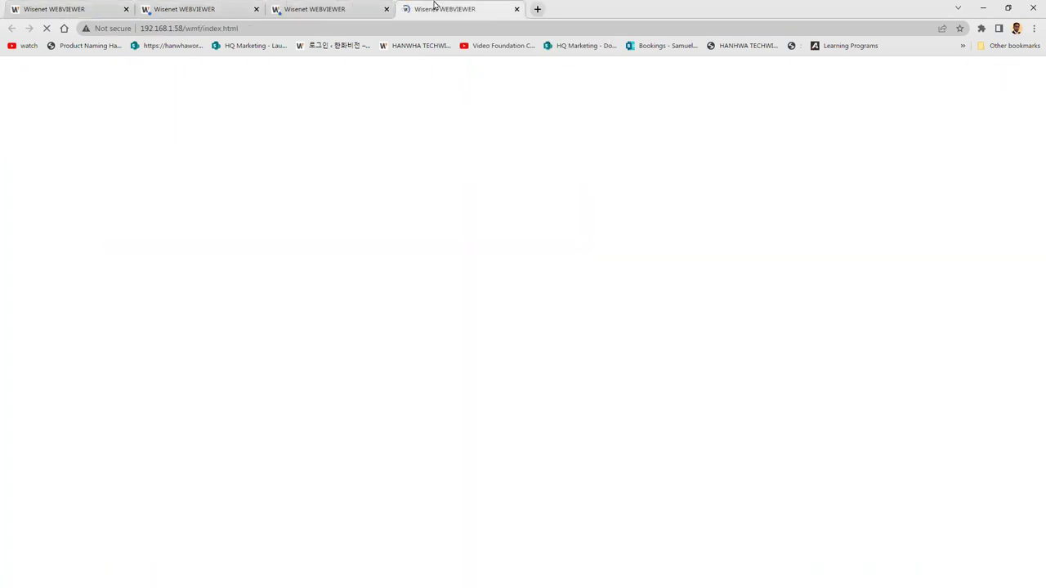
{"action": "left_click", "coordinate": [215, 7]}
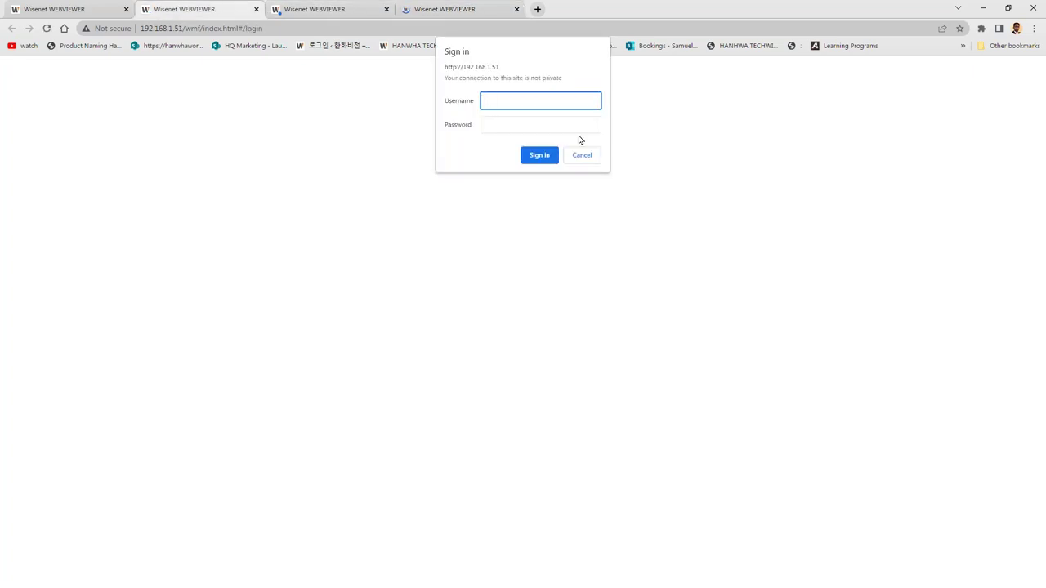
{"action": "type", "text": "admin"}
{"action": "key", "text": "Tab"}
{"action": "type", "text": "******"}
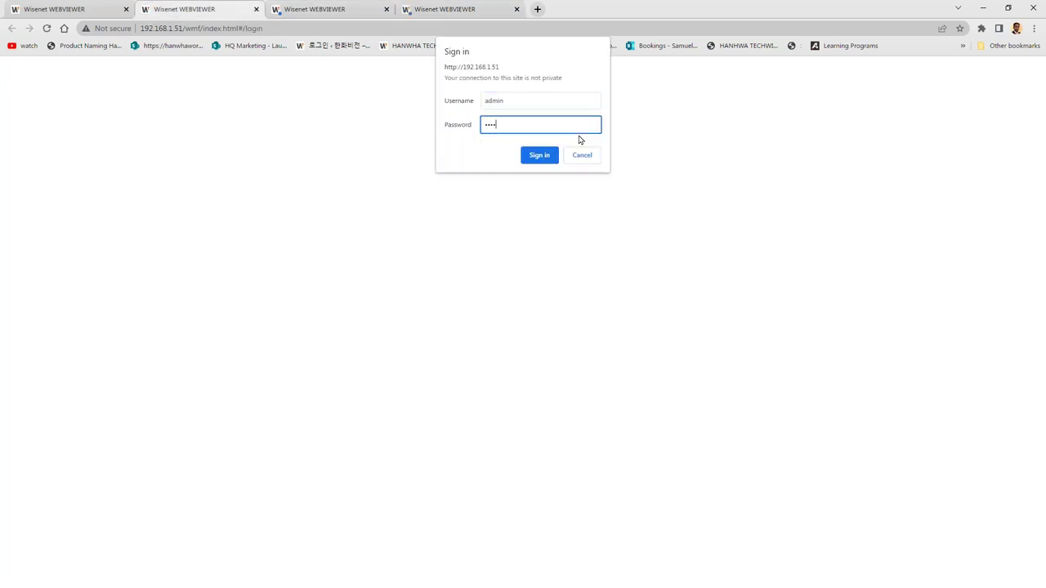
{"action": "key", "text": "Return"}
{"action": "type", "text": "admin"}
{"action": "key", "text": "Tab"}
{"action": "type", "text": "******"}
{"action": "key", "text": "Return"}
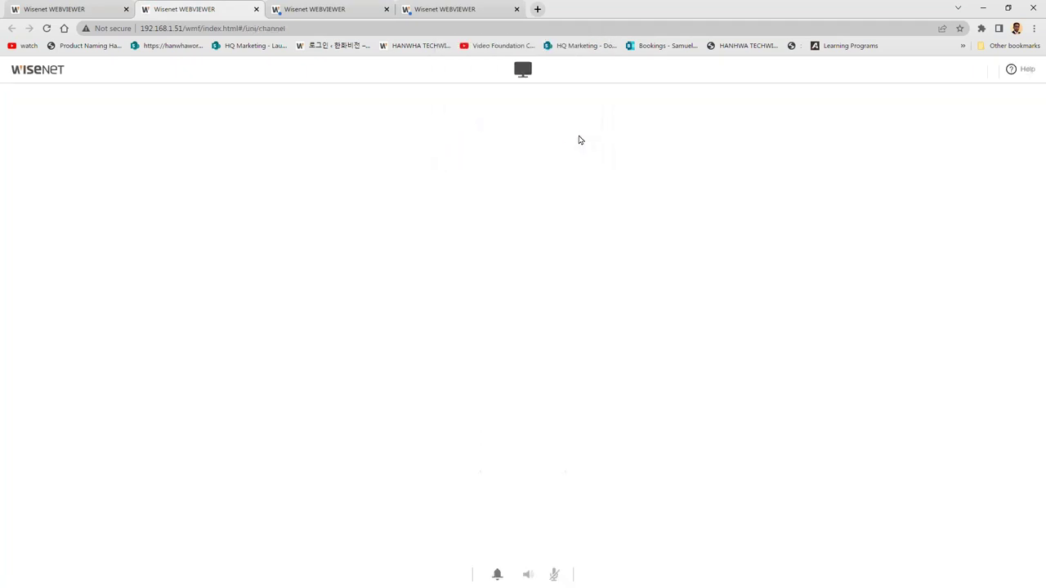
{"action": "left_click", "coordinate": [92, 7]}
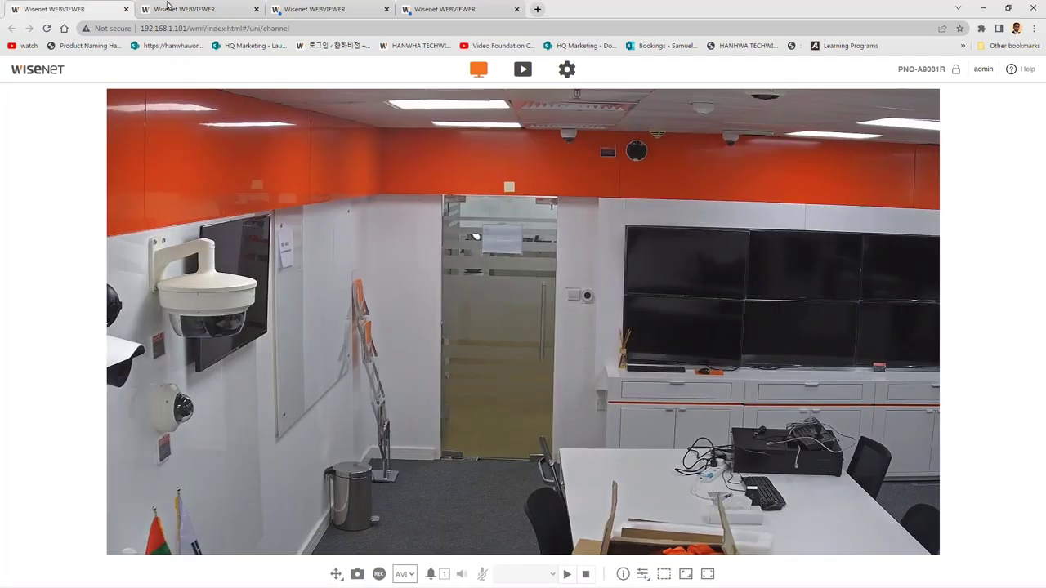
{"action": "left_click", "coordinate": [170, 8]}
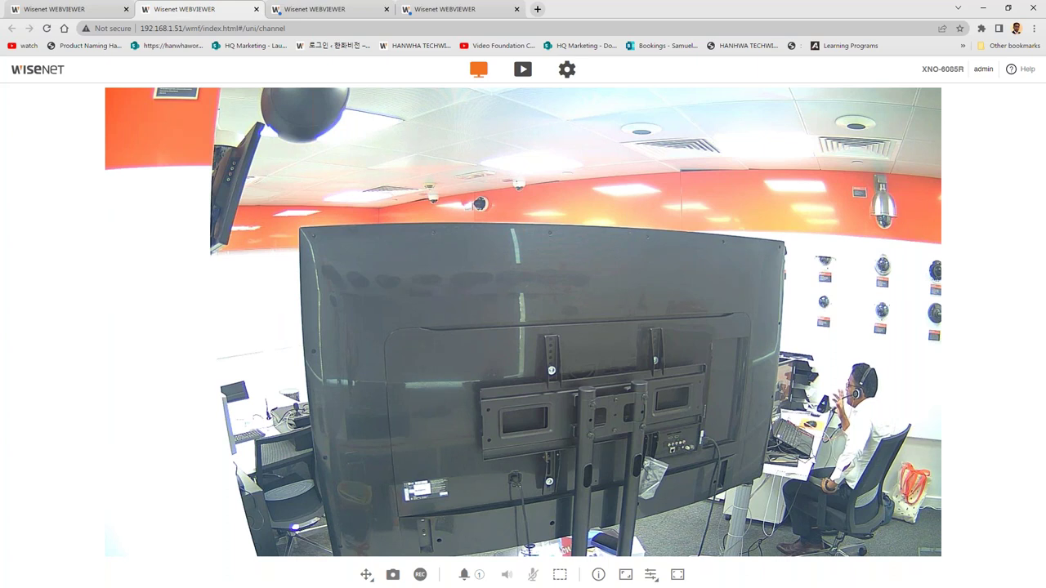
{"action": "left_click", "coordinate": [51, 8]}
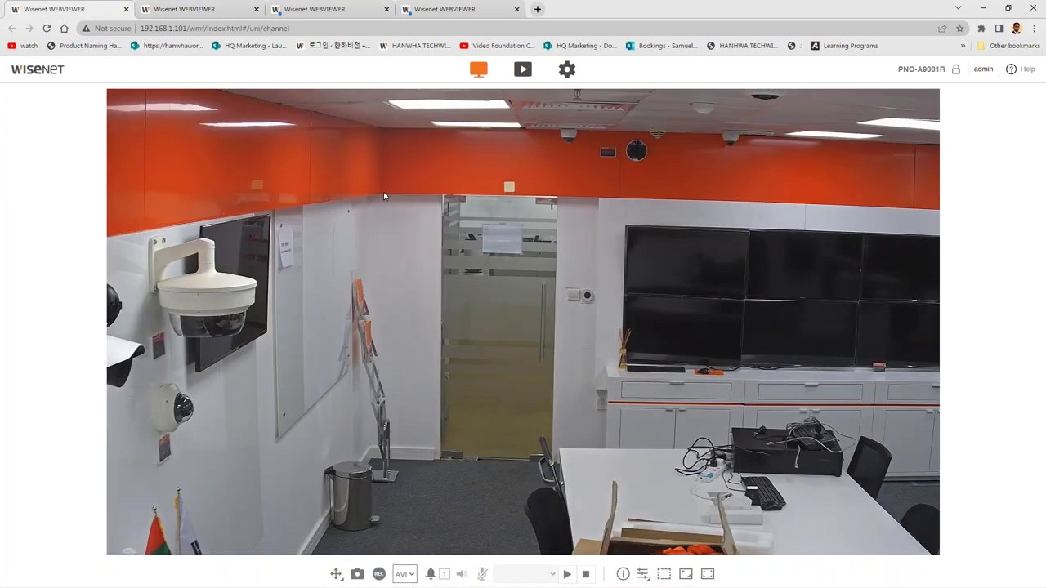
{"action": "left_click", "coordinate": [733, 312]}
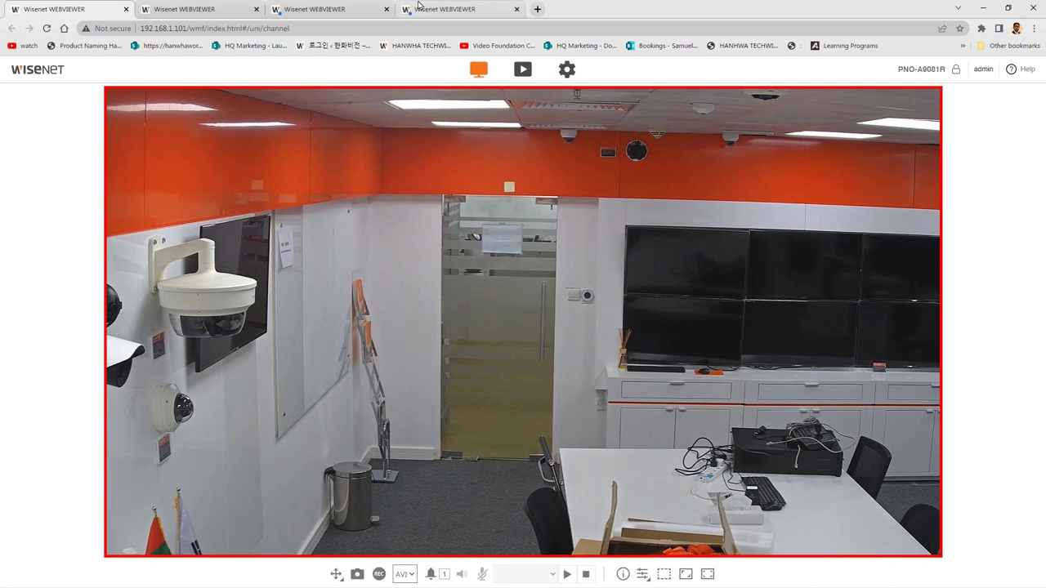
{"action": "left_click", "coordinate": [538, 10]}
Search the web for xrn-6410db and open the XRN-6410DB4 product page.
{"action": "type", "text": "xrn-6410db"}
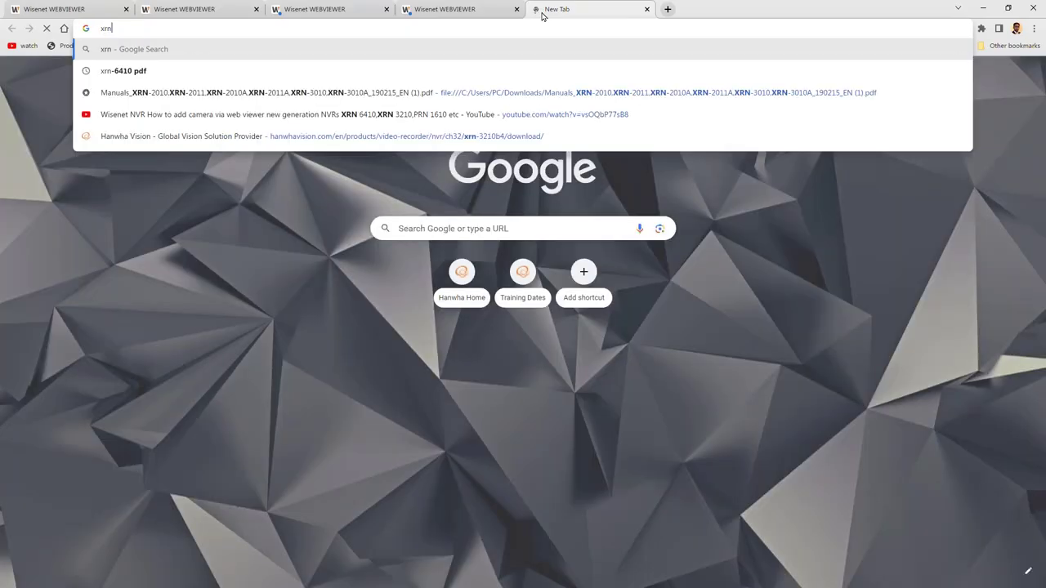
{"action": "key", "text": "Return"}
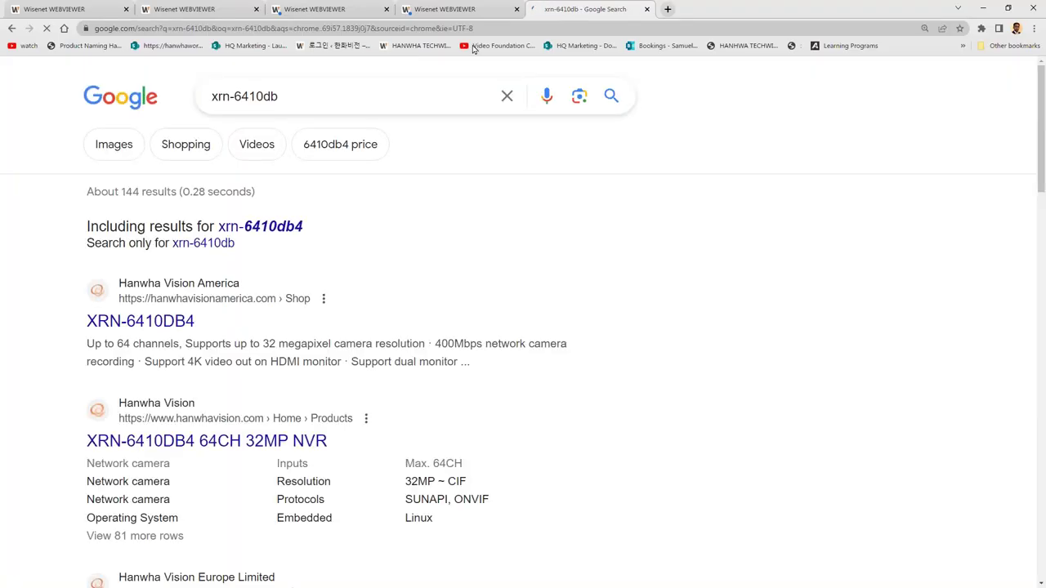
{"action": "left_click", "coordinate": [125, 330]}
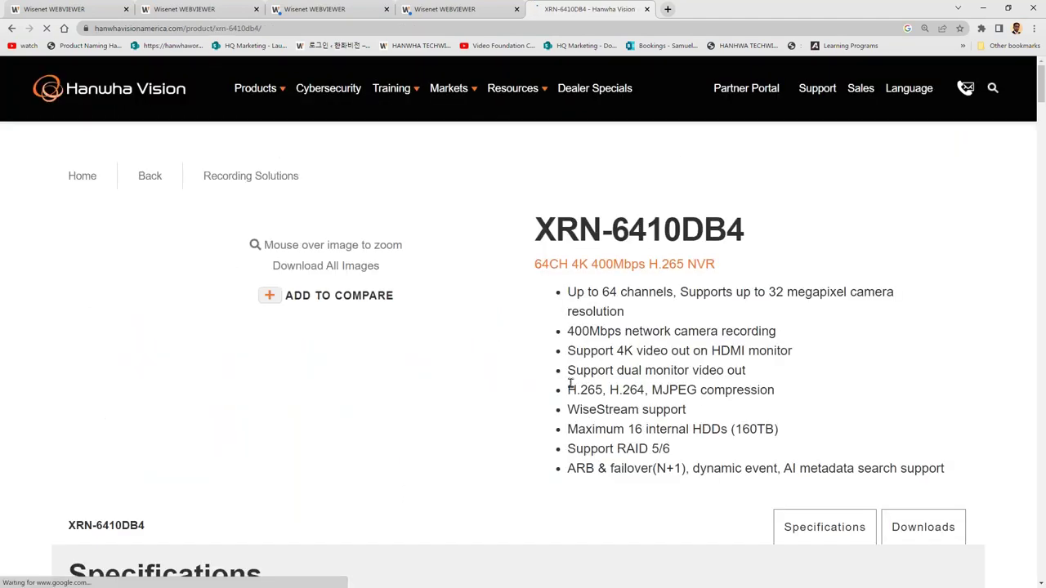
{"action": "scroll", "coordinate": [547, 371], "scroll_direction": "down", "scroll_amount": 1}
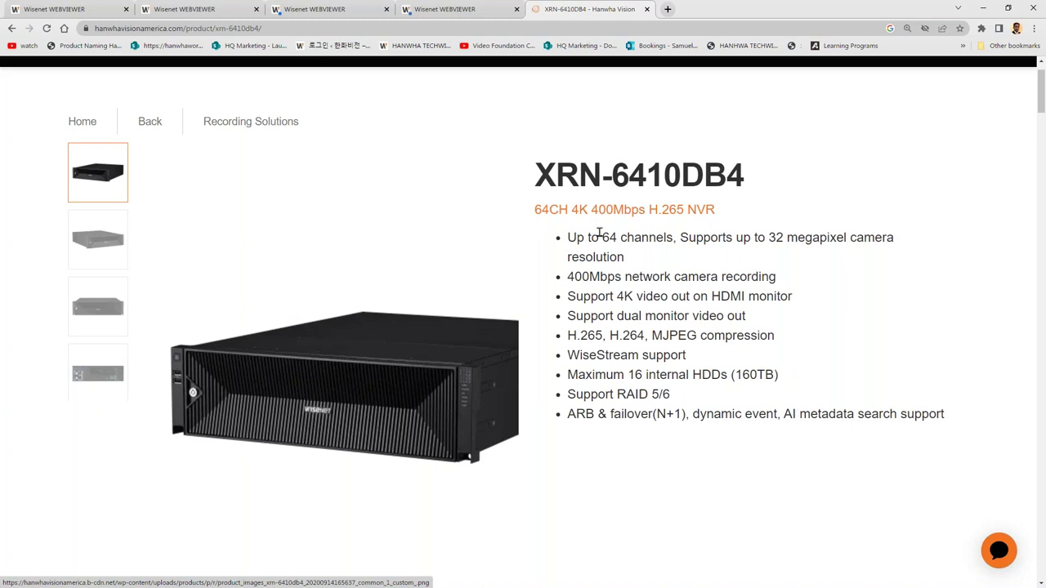
Highlight the model name, 64 channels and dual monitor specs, then show the rear view.
{"action": "left_click_drag", "start_coordinate": [603, 237], "coordinate": [631, 240]}
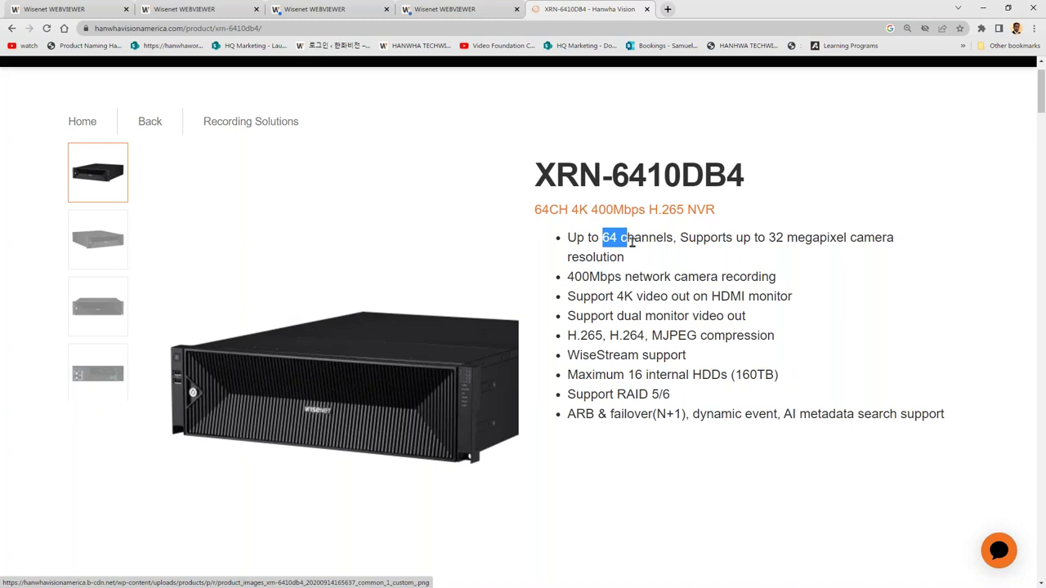
{"action": "left_click_drag", "start_coordinate": [537, 168], "coordinate": [751, 167]}
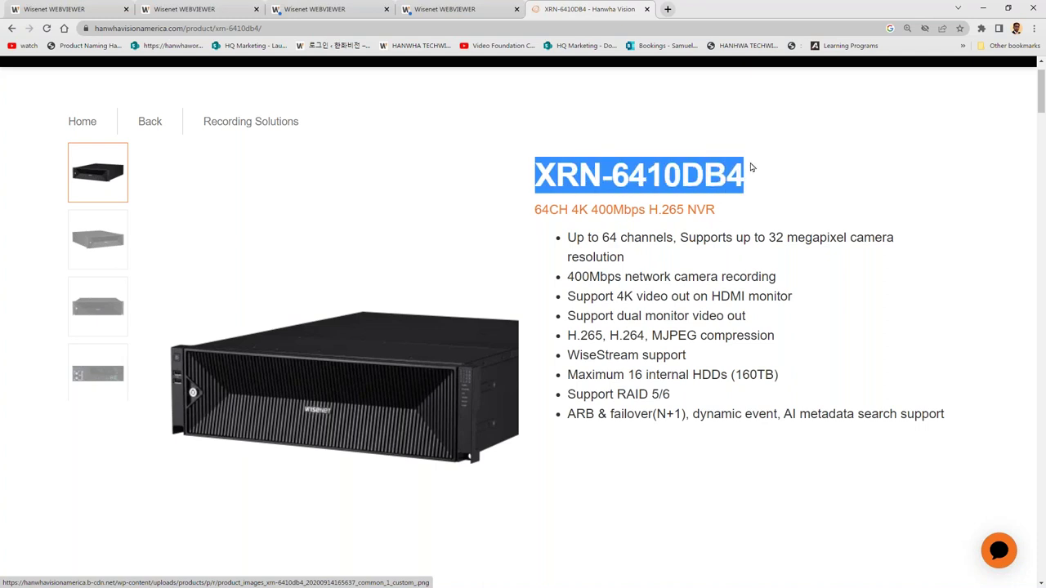
{"action": "left_click_drag", "start_coordinate": [602, 237], "coordinate": [635, 244]}
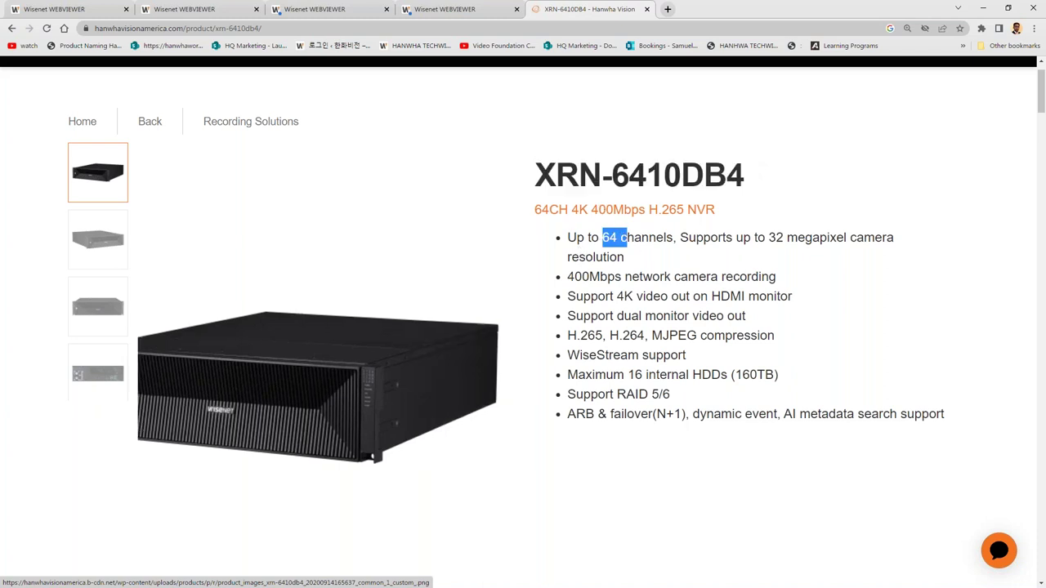
{"action": "left_click_drag", "start_coordinate": [612, 316], "coordinate": [690, 317]}
{"action": "left_click", "coordinate": [98, 373]}
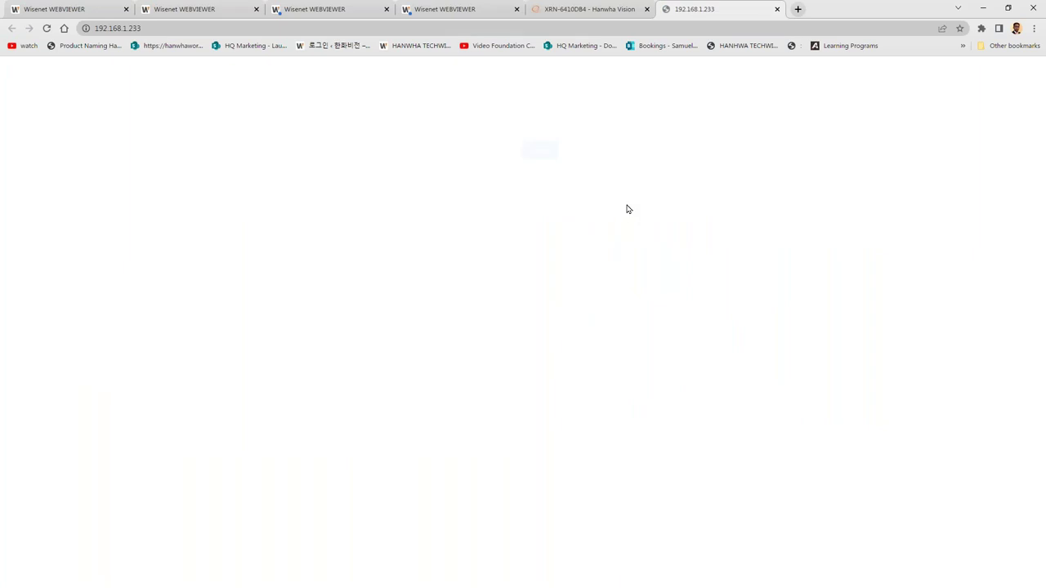
Sign in to the recorder web viewer and decline saving the password.
{"action": "key", "text": "Tab"}
{"action": "key", "text": "Return"}
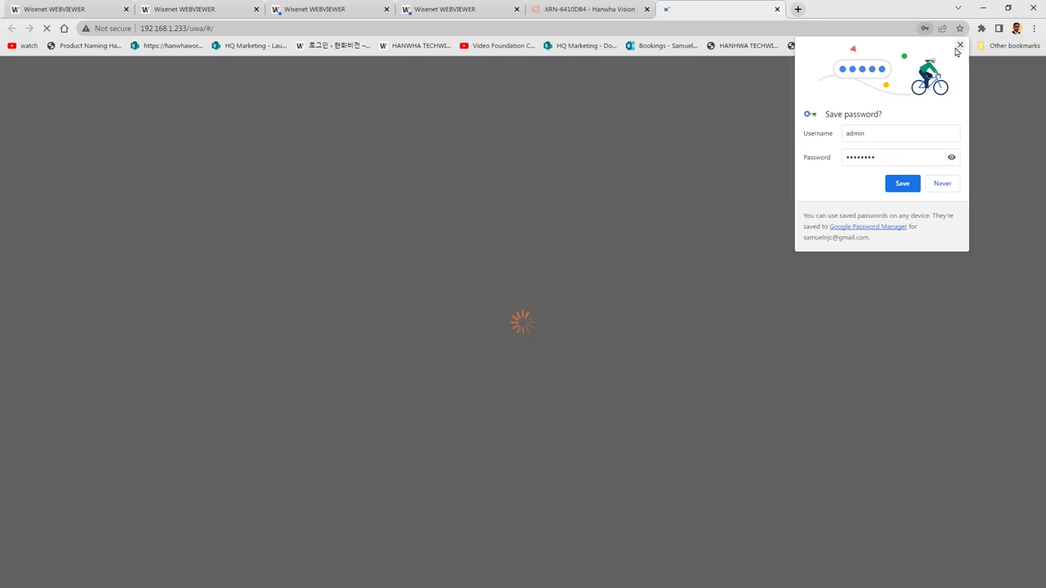
{"action": "left_click", "coordinate": [960, 46]}
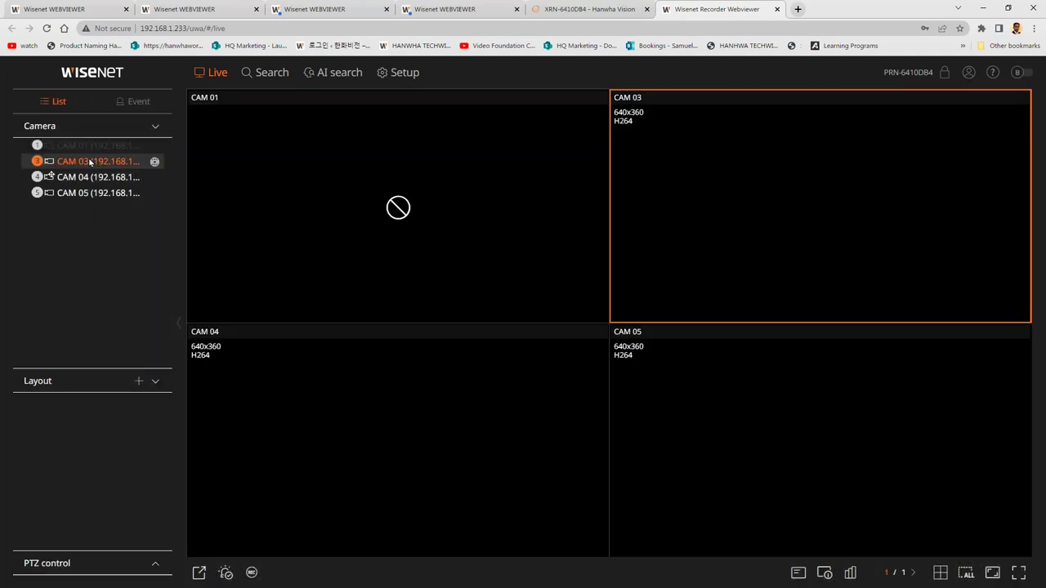
Show CAM 03 and CAM 05 live in a 3x3 layout, then go to Time search.
{"action": "double_click", "coordinate": [87, 161]}
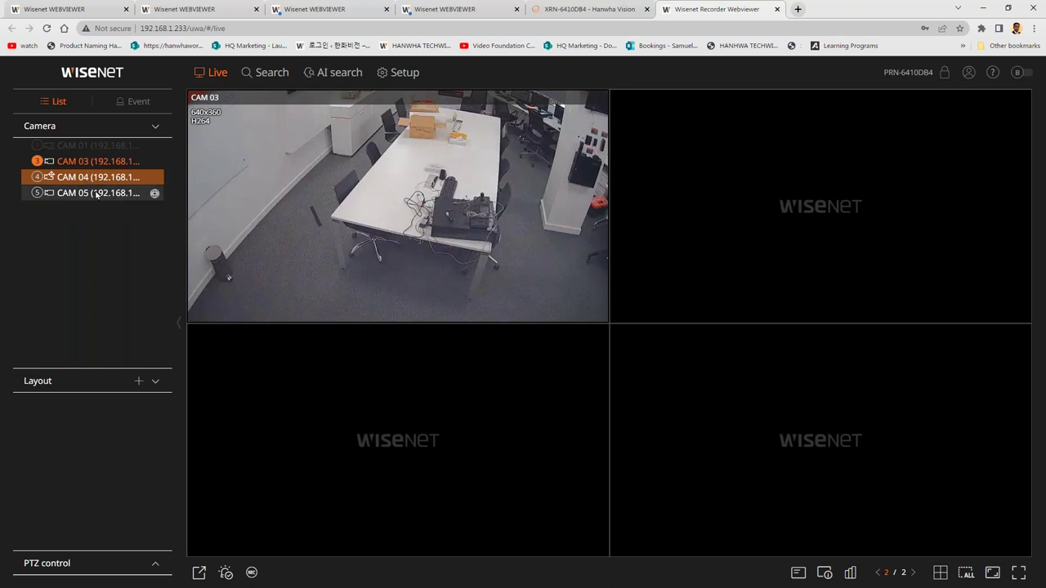
{"action": "double_click", "coordinate": [90, 193]}
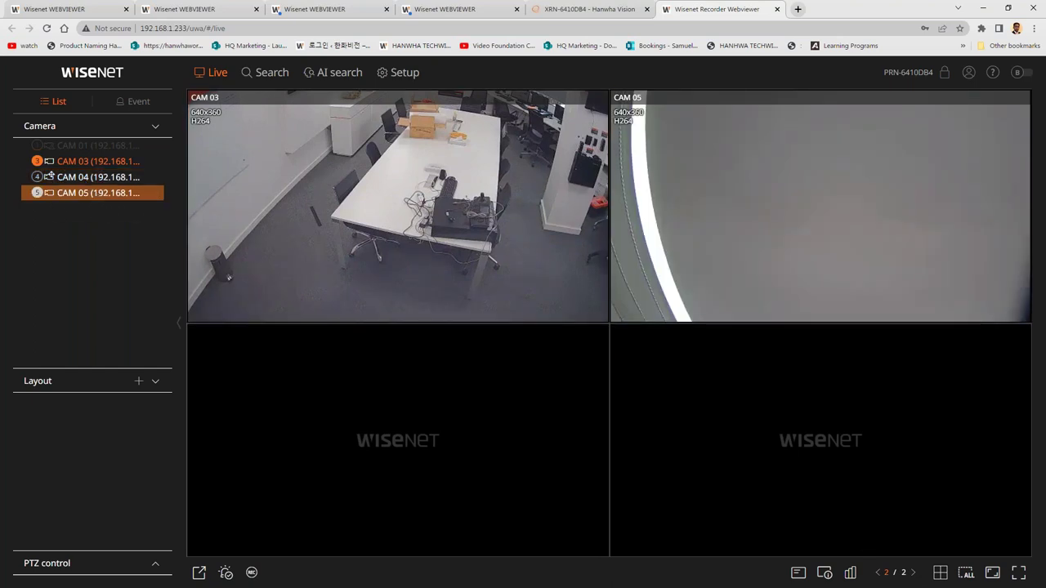
{"action": "left_click", "coordinate": [938, 574]}
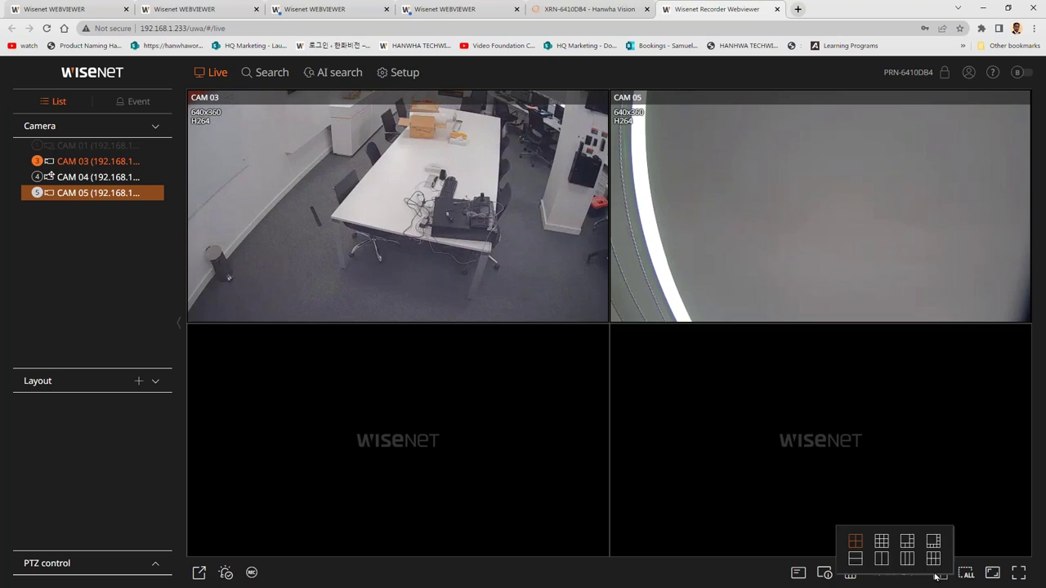
{"action": "left_click", "coordinate": [881, 541]}
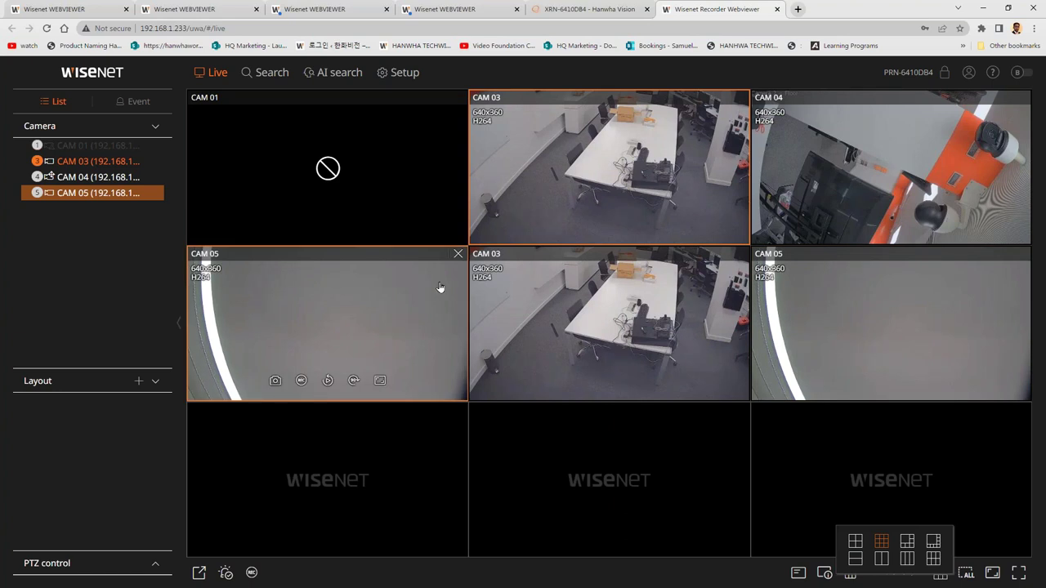
{"action": "left_click", "coordinate": [252, 71]}
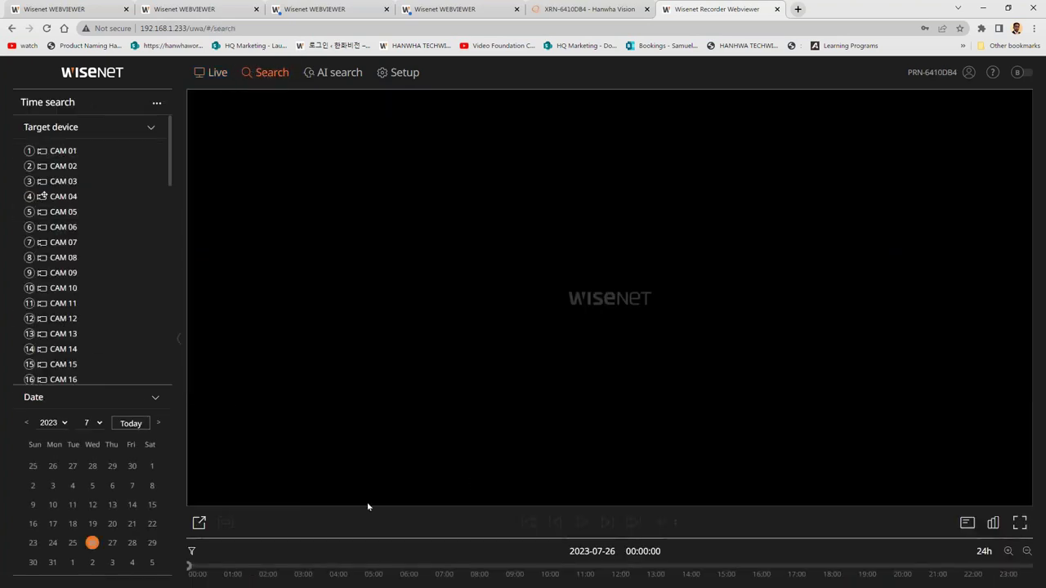
Cancel the recording export, filter AI person search for males, then open Channel setup.
{"action": "left_click", "coordinate": [200, 522]}
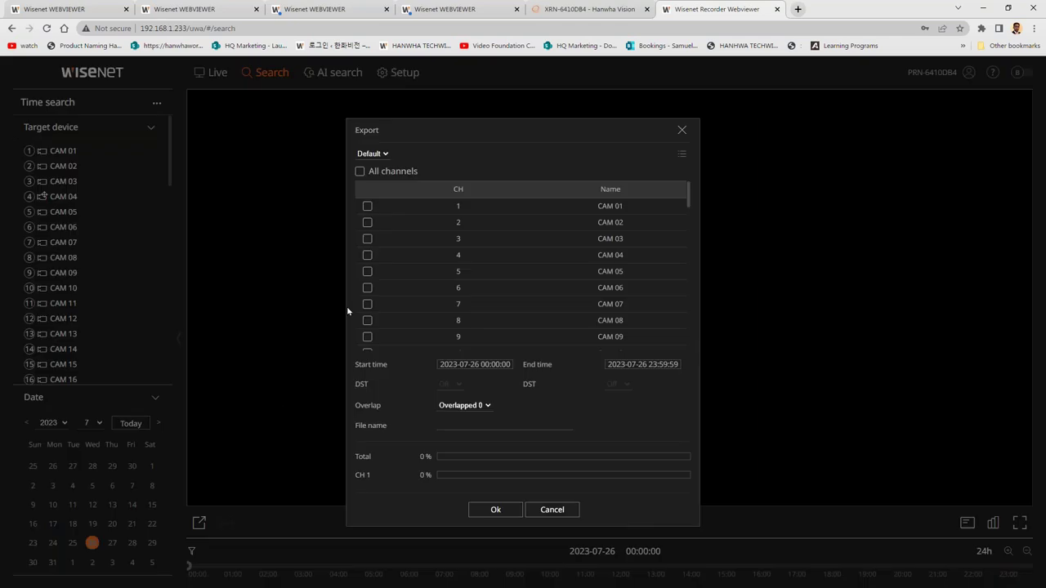
{"action": "left_click", "coordinate": [555, 509]}
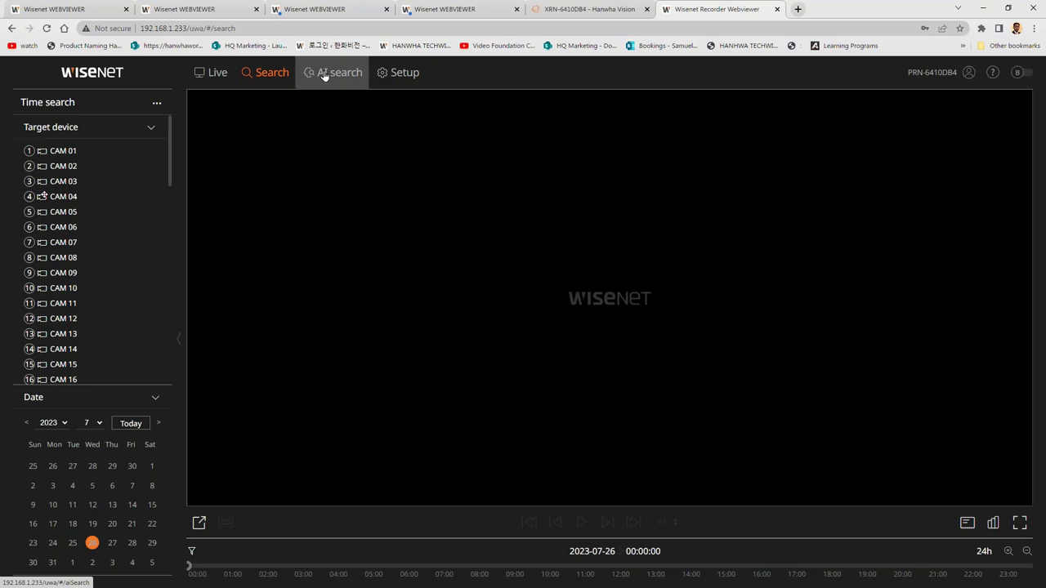
{"action": "left_click", "coordinate": [324, 75]}
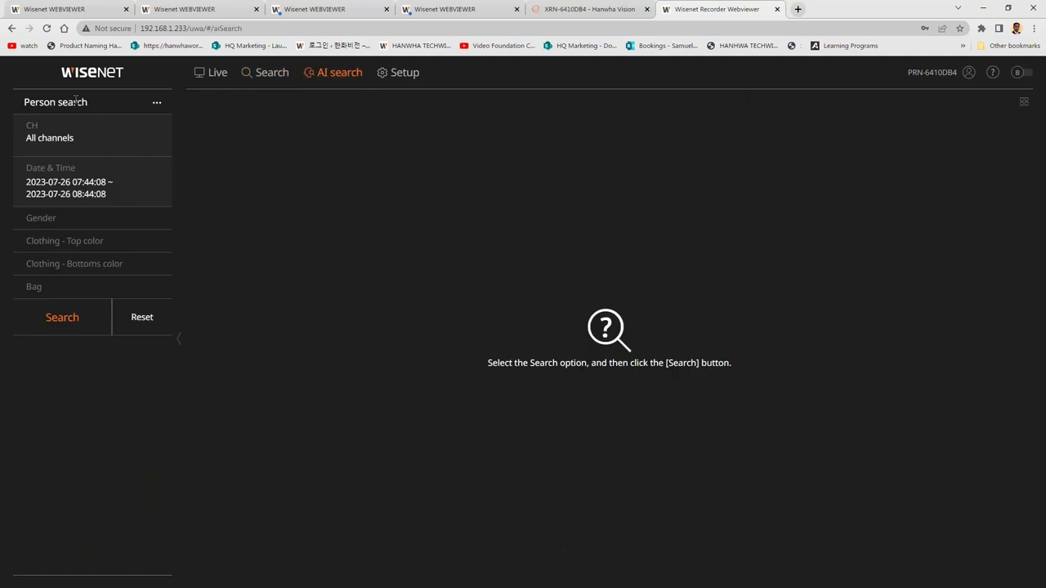
{"action": "left_click", "coordinate": [59, 227]}
{"action": "left_click", "coordinate": [224, 245]}
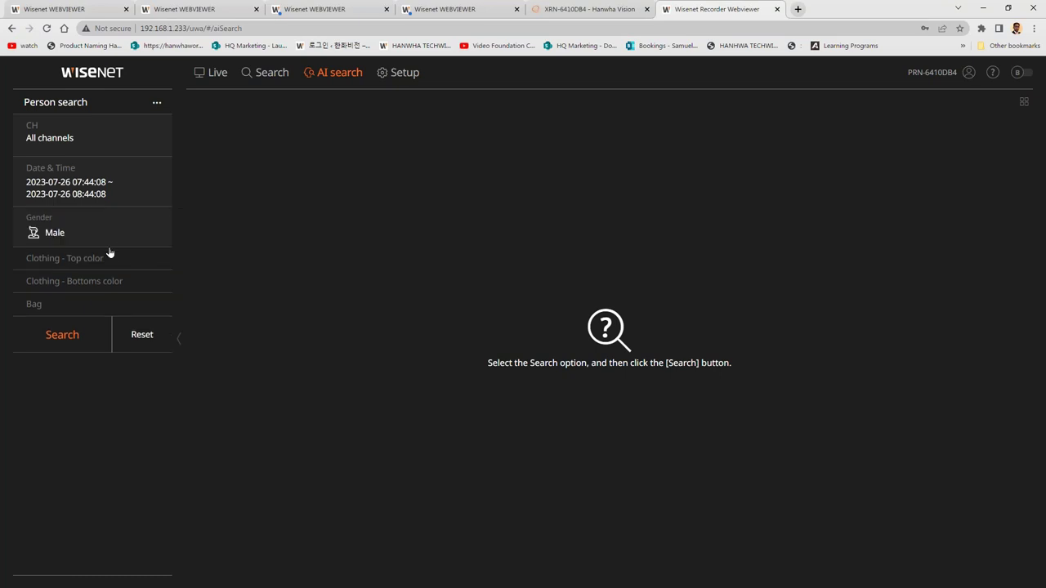
{"action": "left_click", "coordinate": [151, 267]}
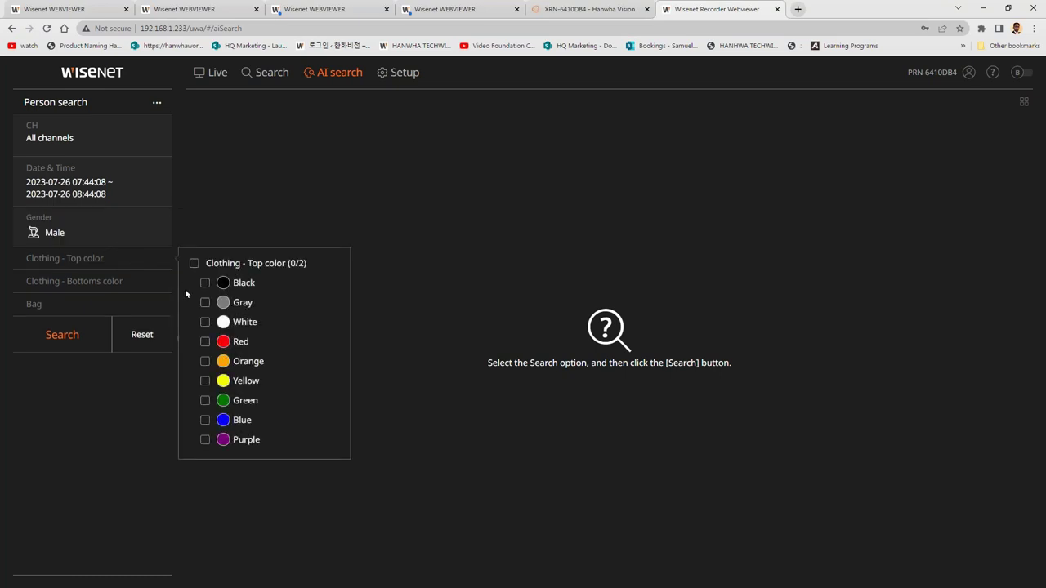
{"action": "left_click", "coordinate": [404, 75]}
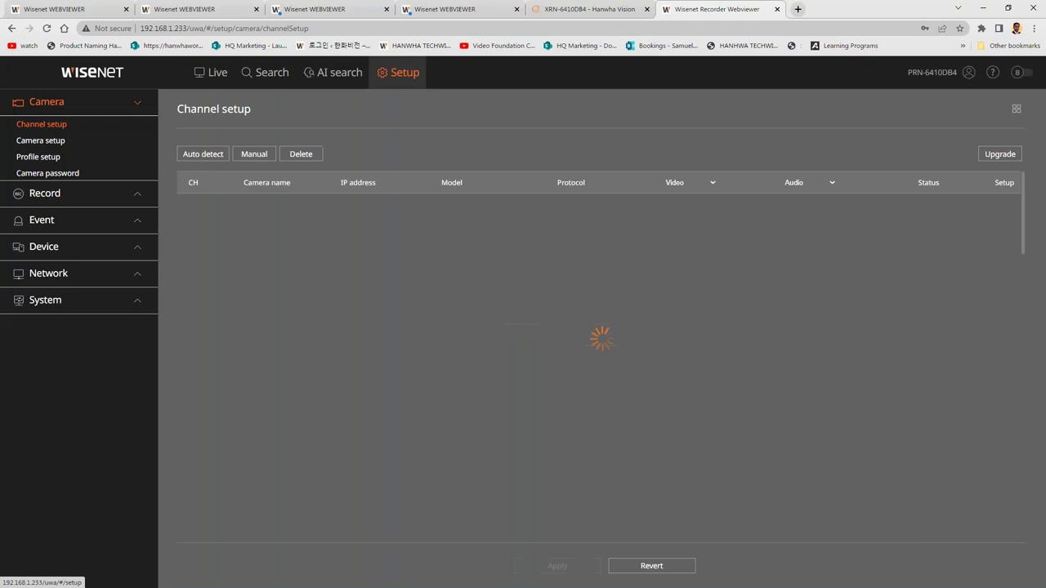
Auto-detect cameras, select all, cancel without registering, and start editing CAM 01's name.
{"action": "left_click", "coordinate": [218, 161]}
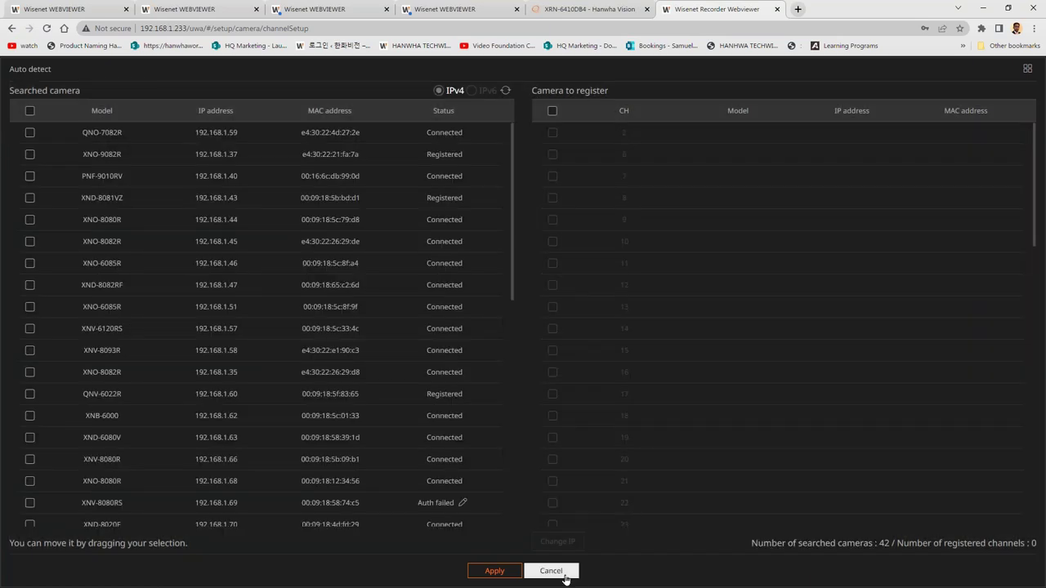
{"action": "left_click", "coordinate": [30, 111]}
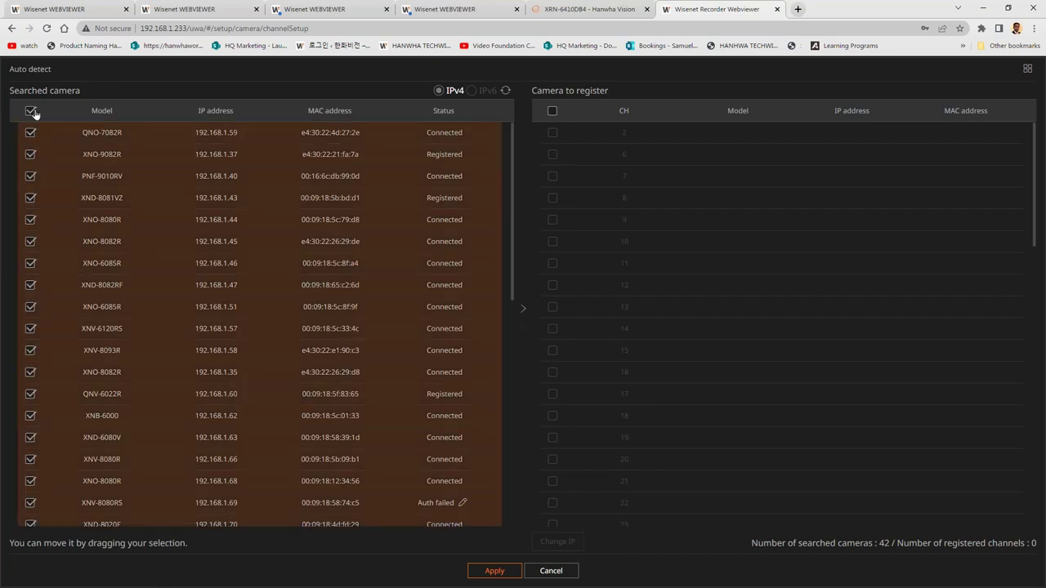
{"action": "left_click", "coordinate": [550, 571]}
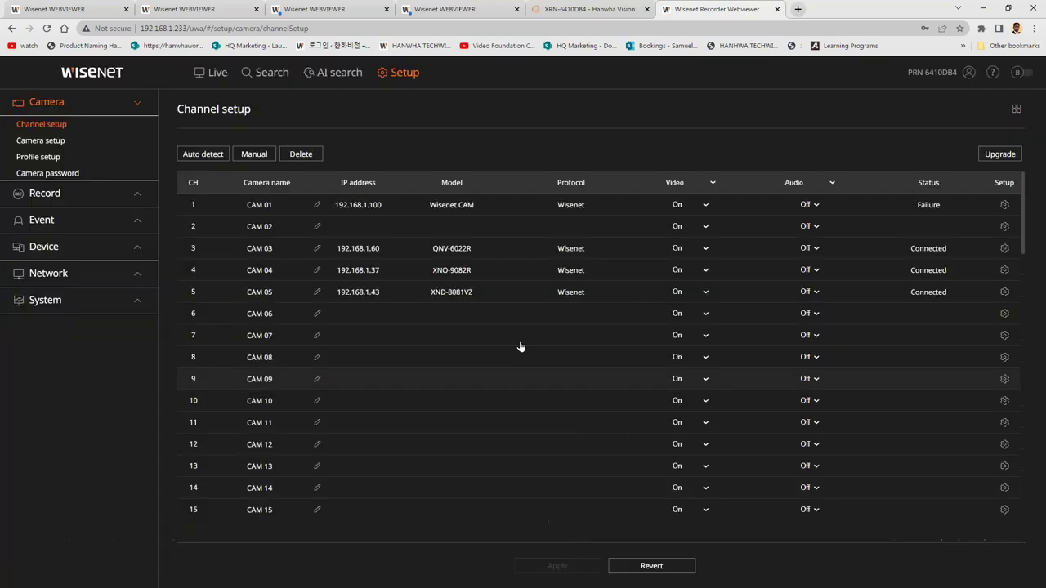
{"action": "left_click", "coordinate": [316, 204]}
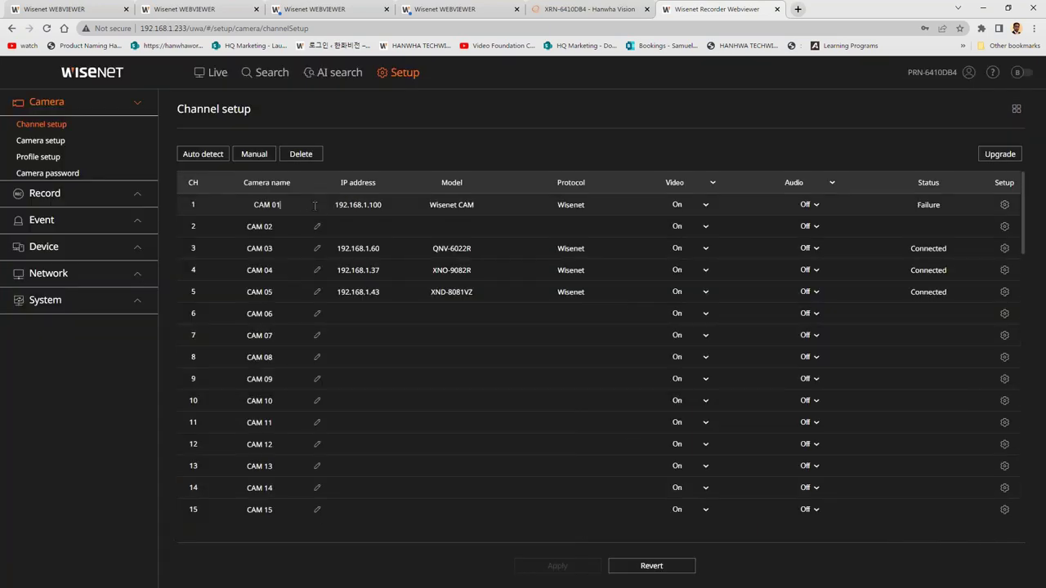
In Profile setup's Record tab, set CAM 03 to Rec and CAM 04 to H.265.
{"action": "left_click", "coordinate": [67, 158]}
{"action": "left_click", "coordinate": [367, 158]}
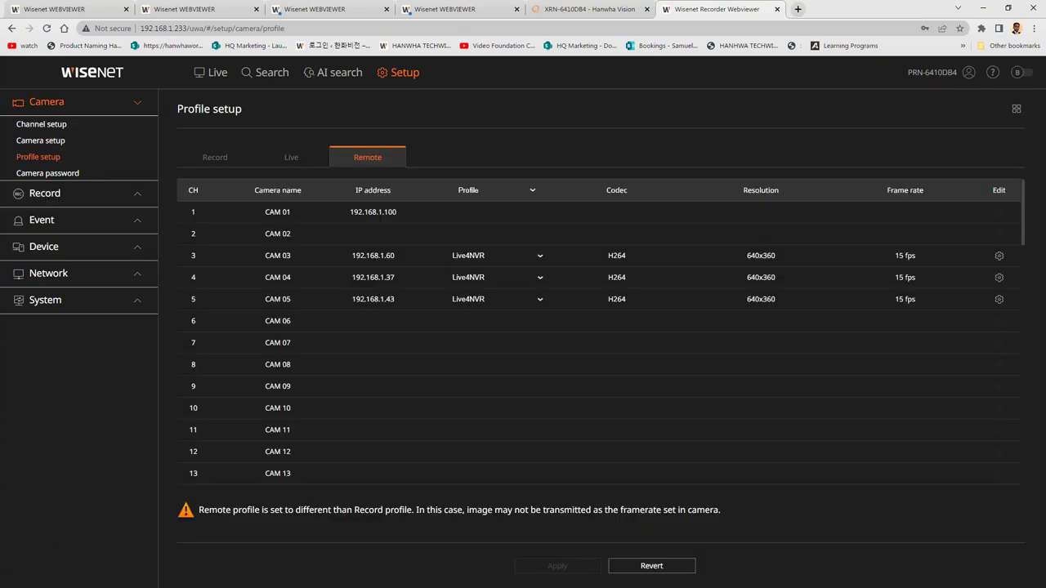
{"action": "key", "text": "Left"}
{"action": "key", "text": "Left"}
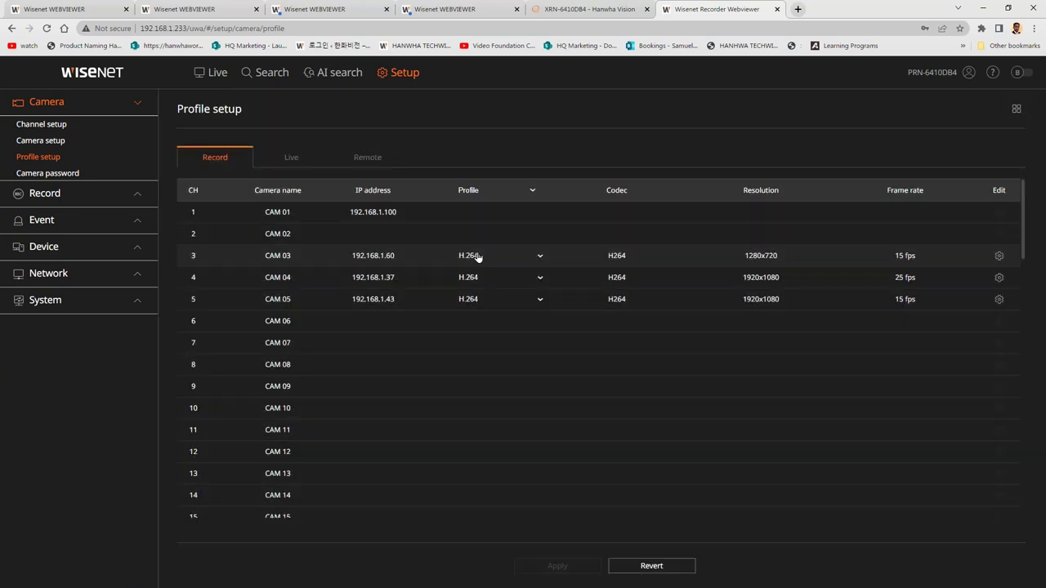
{"action": "left_click", "coordinate": [477, 257]}
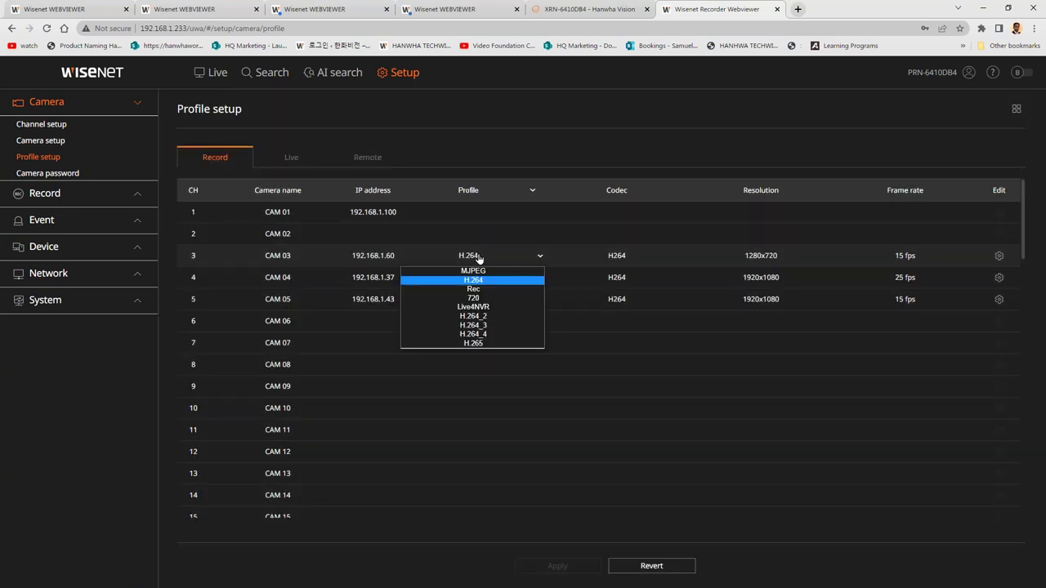
{"action": "left_click", "coordinate": [485, 294]}
{"action": "left_click", "coordinate": [468, 277]}
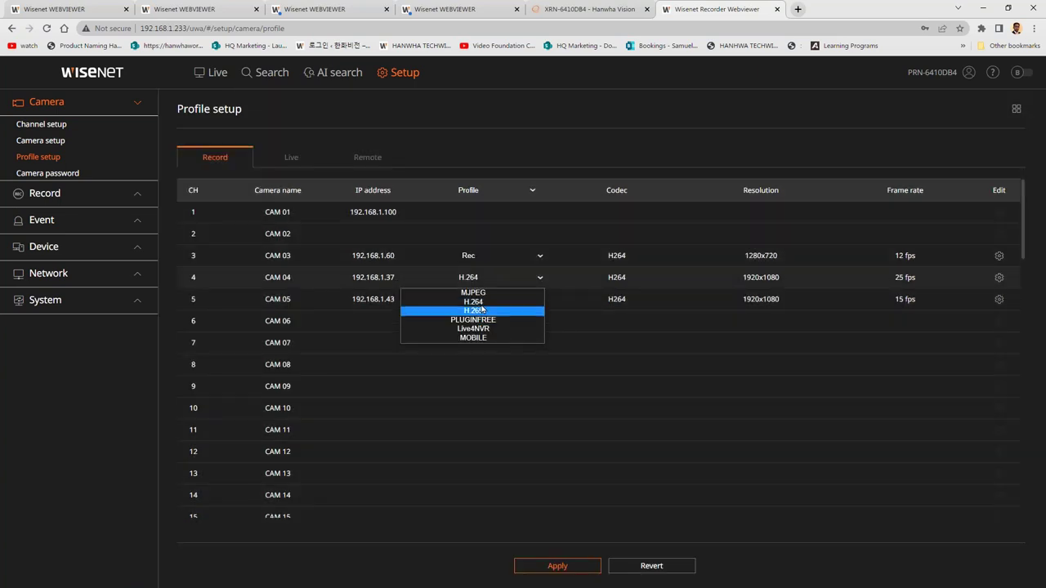
{"action": "left_click", "coordinate": [490, 318]}
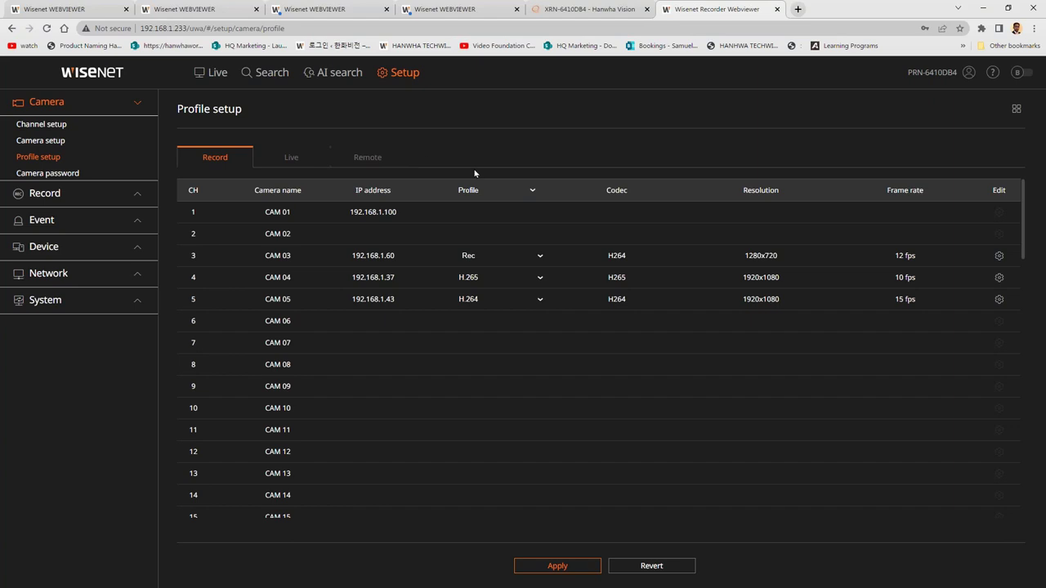
Check the all-channel profile list without changes, then go to the record schedule.
{"action": "left_click", "coordinate": [484, 196]}
{"action": "left_click", "coordinate": [474, 247]}
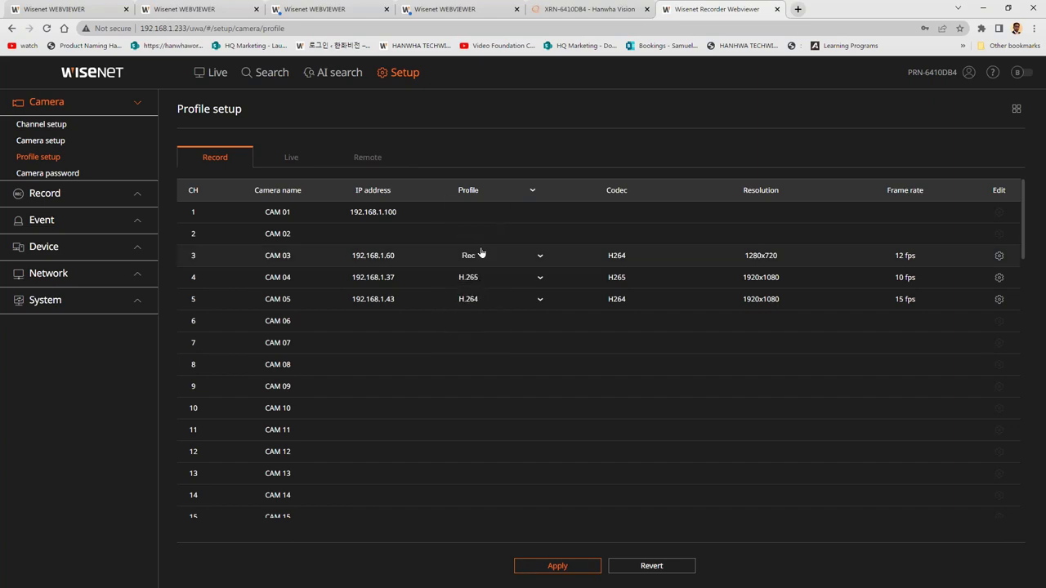
{"action": "left_click", "coordinate": [86, 201]}
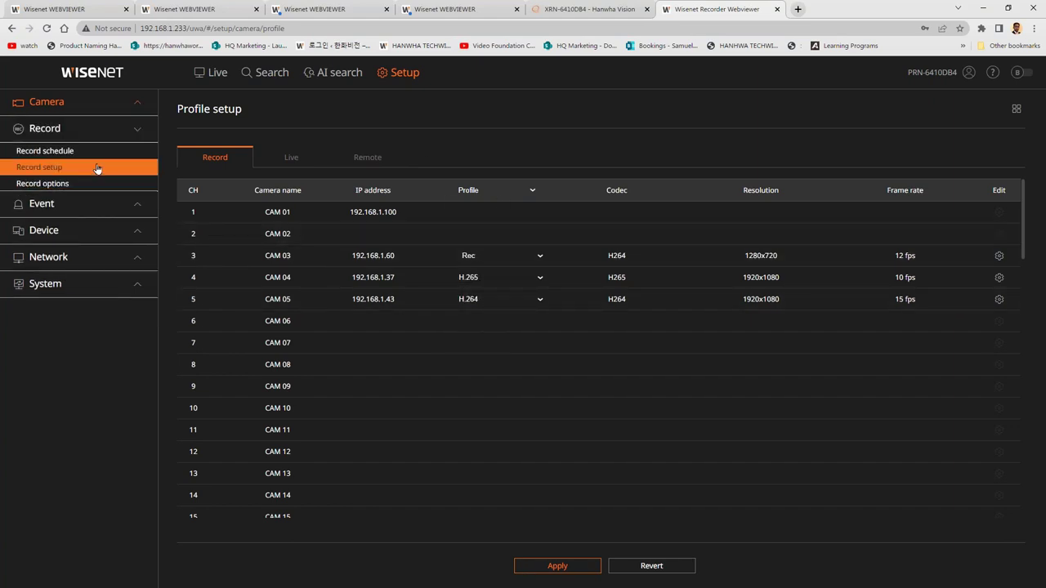
{"action": "left_click", "coordinate": [94, 151]}
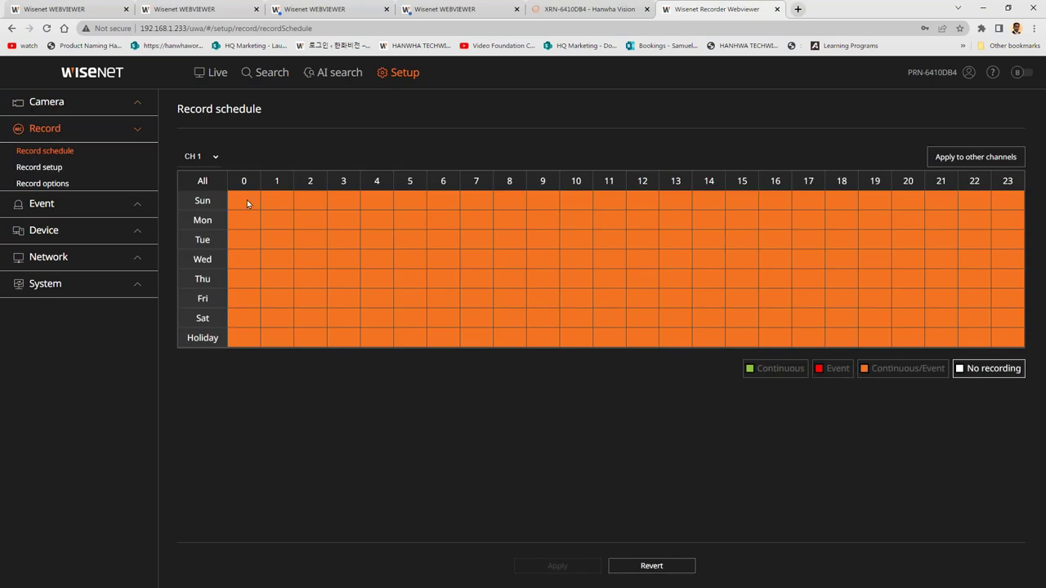
Paint continuous recording over hours 8–19 and event recording over the remaining hours.
{"action": "left_click", "coordinate": [782, 370]}
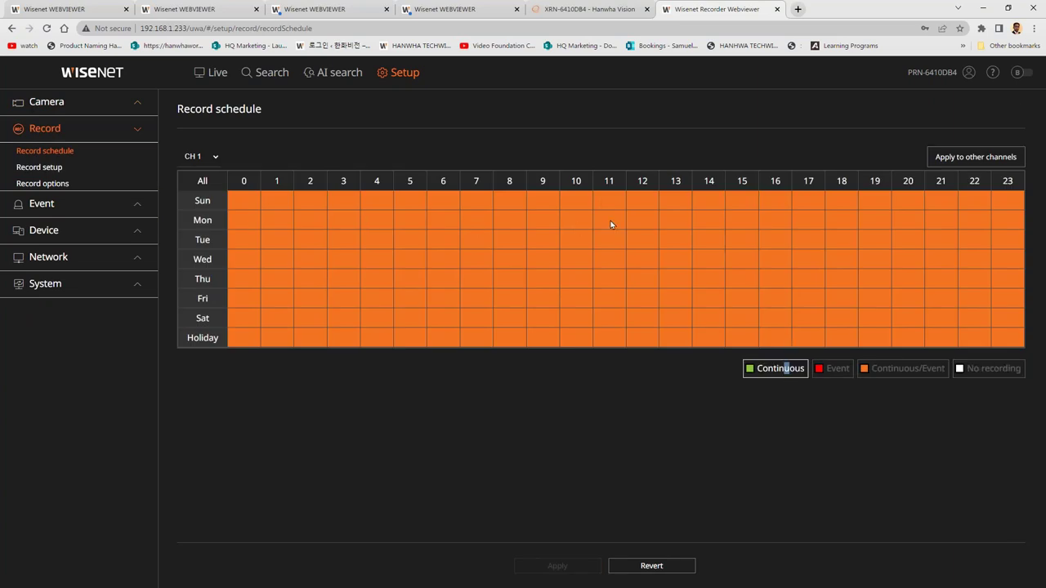
{"action": "left_click_drag", "start_coordinate": [705, 262], "coordinate": [876, 337]}
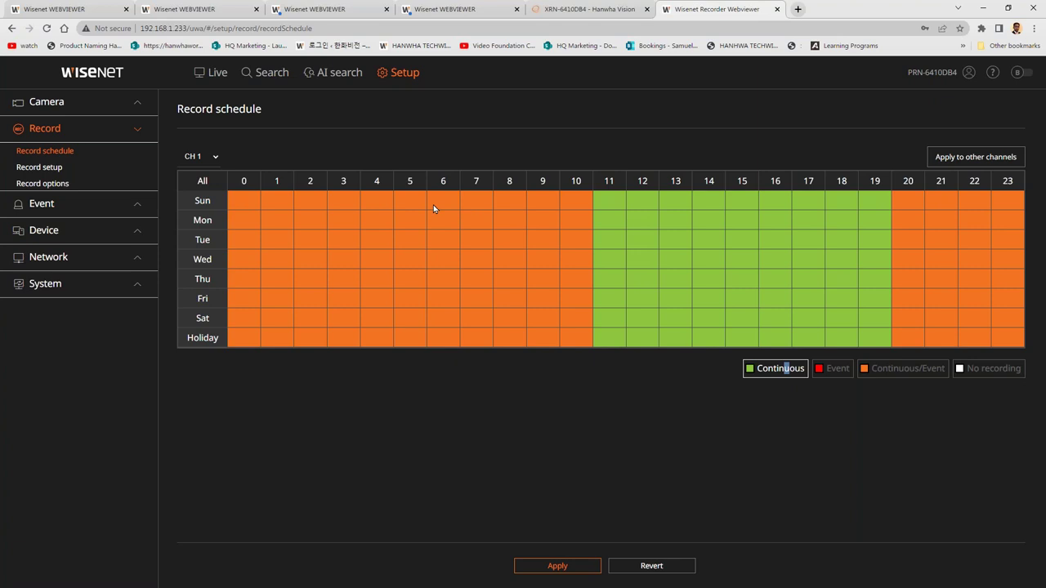
{"action": "left_click_drag", "start_coordinate": [517, 199], "coordinate": [841, 345]}
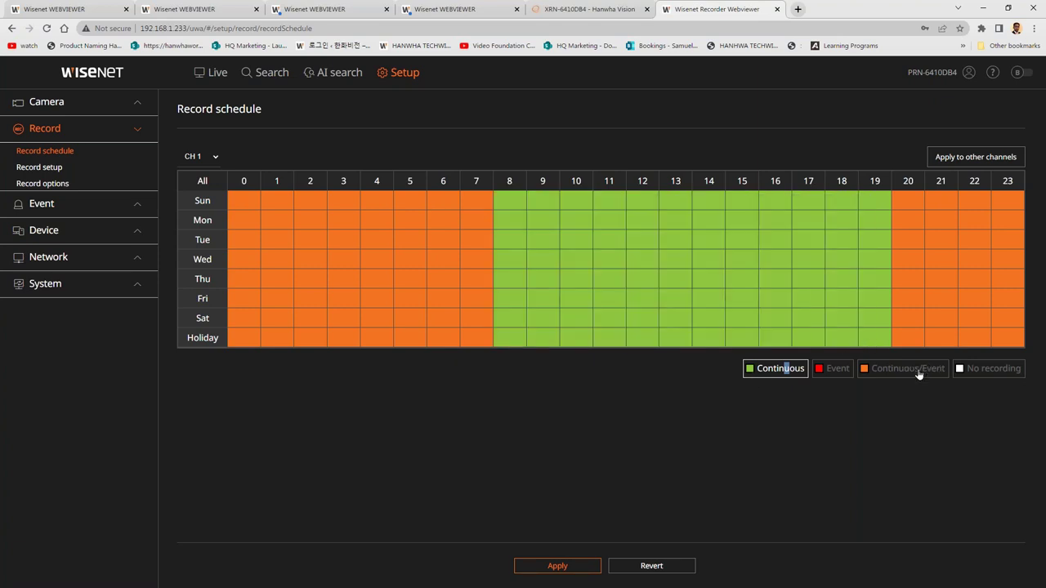
{"action": "left_click", "coordinate": [833, 370]}
{"action": "left_click_drag", "start_coordinate": [913, 199], "coordinate": [1011, 339]}
{"action": "left_click_drag", "start_coordinate": [232, 196], "coordinate": [470, 336]}
Keep CH 1, set Holiday 4:00 to continuous/event, and cancel copying to other channels.
{"action": "left_click", "coordinate": [196, 157]}
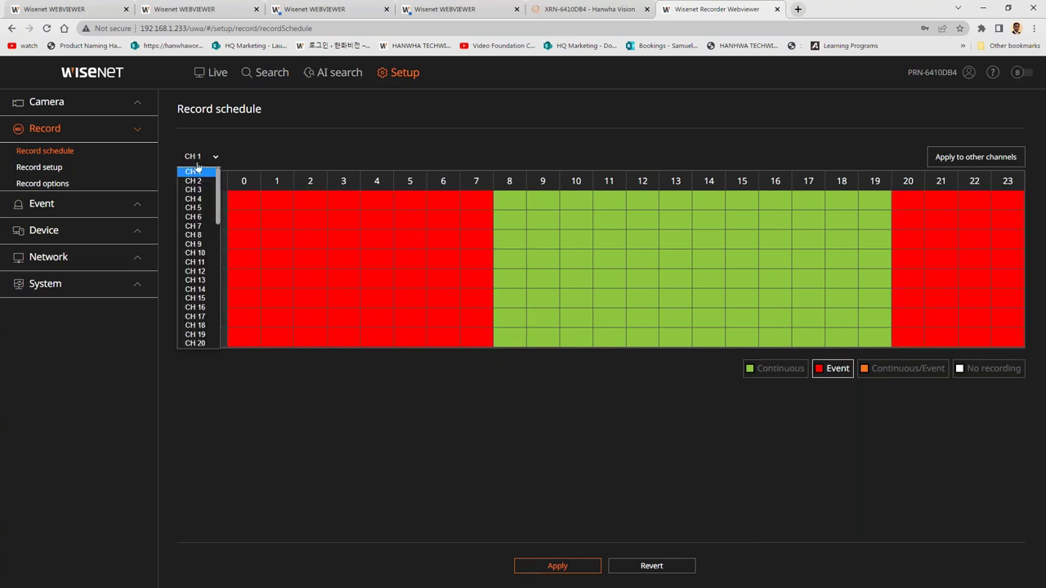
{"action": "left_click", "coordinate": [337, 267]}
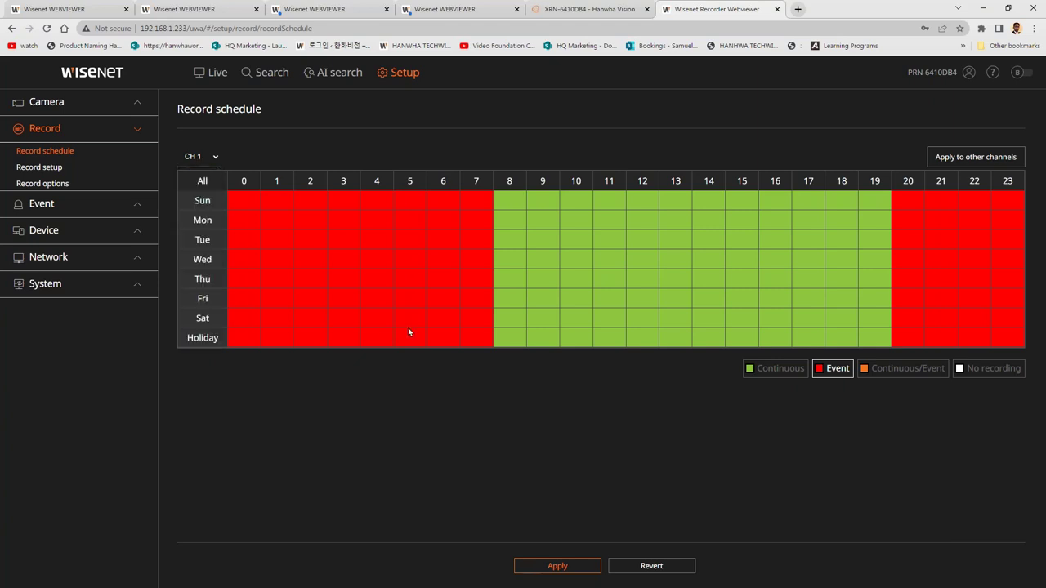
{"action": "left_click", "coordinate": [381, 336]}
{"action": "left_click", "coordinate": [959, 164]}
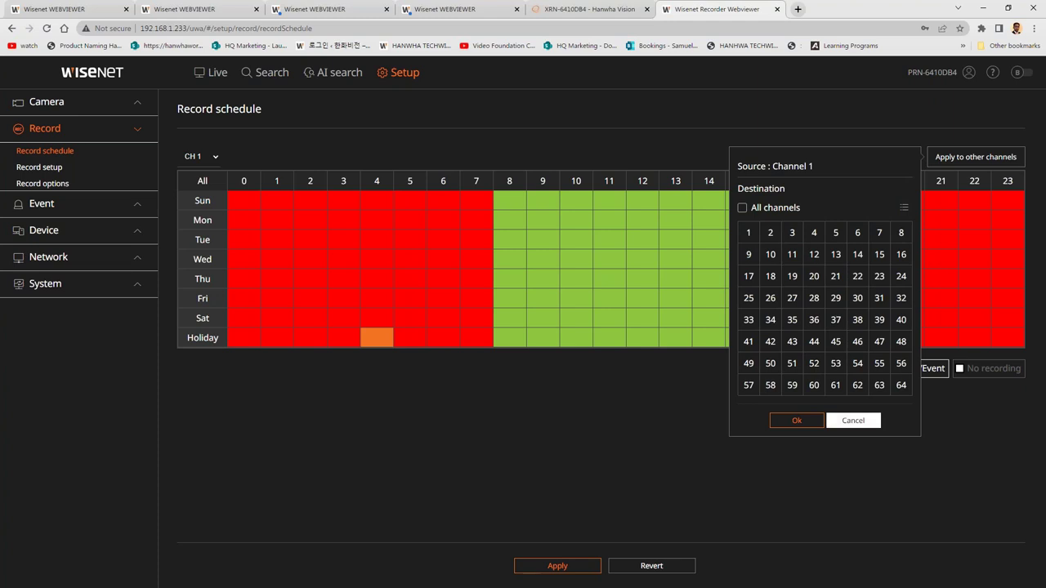
{"action": "left_click", "coordinate": [850, 420]}
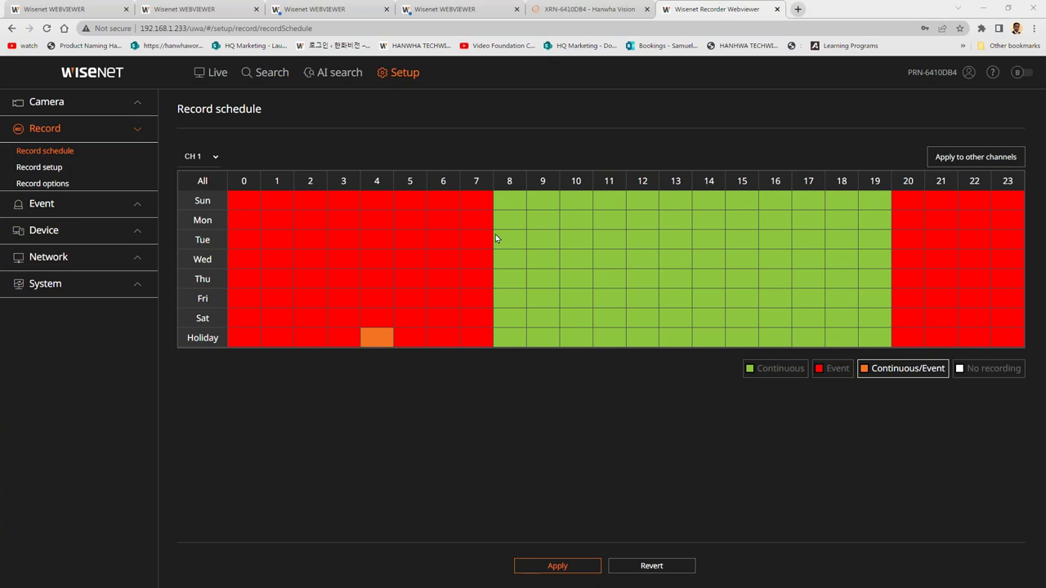
{"action": "left_click", "coordinate": [81, 208]}
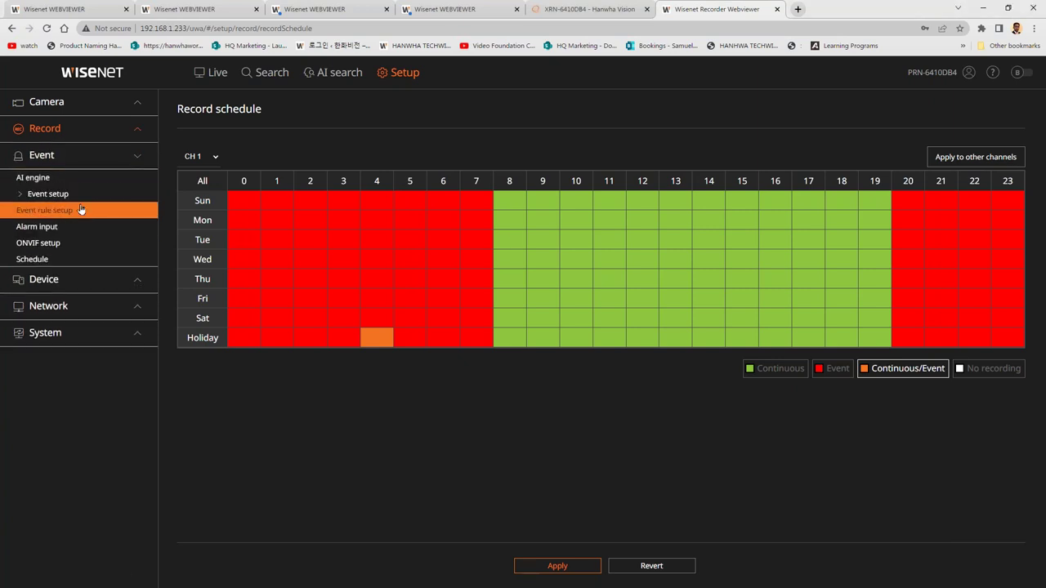
Draft a motion-detection event rule on channel 3, then discard it.
{"action": "left_click", "coordinate": [80, 210]}
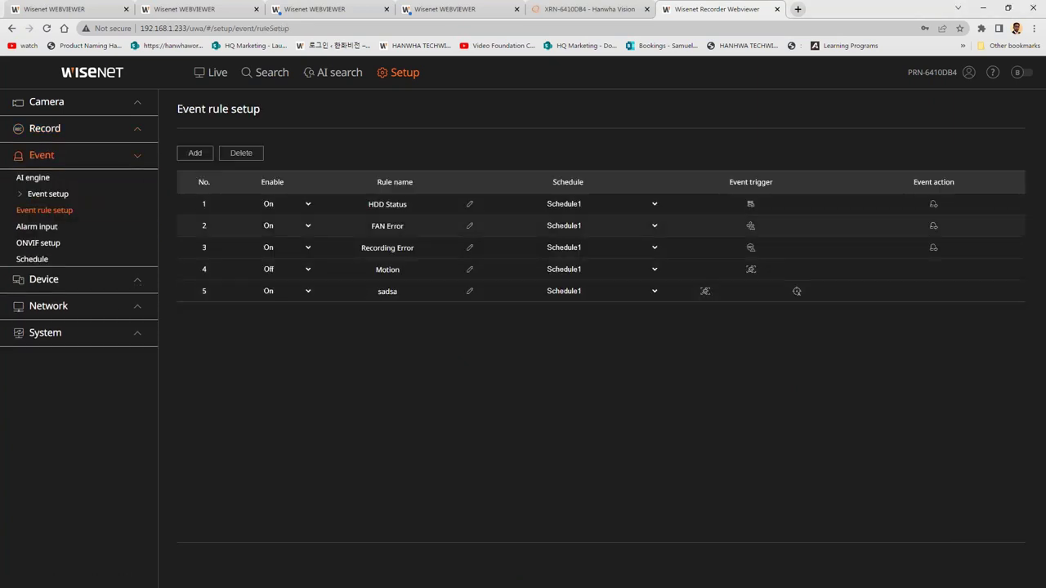
{"action": "left_click", "coordinate": [196, 153]}
{"action": "left_click", "coordinate": [218, 178]}
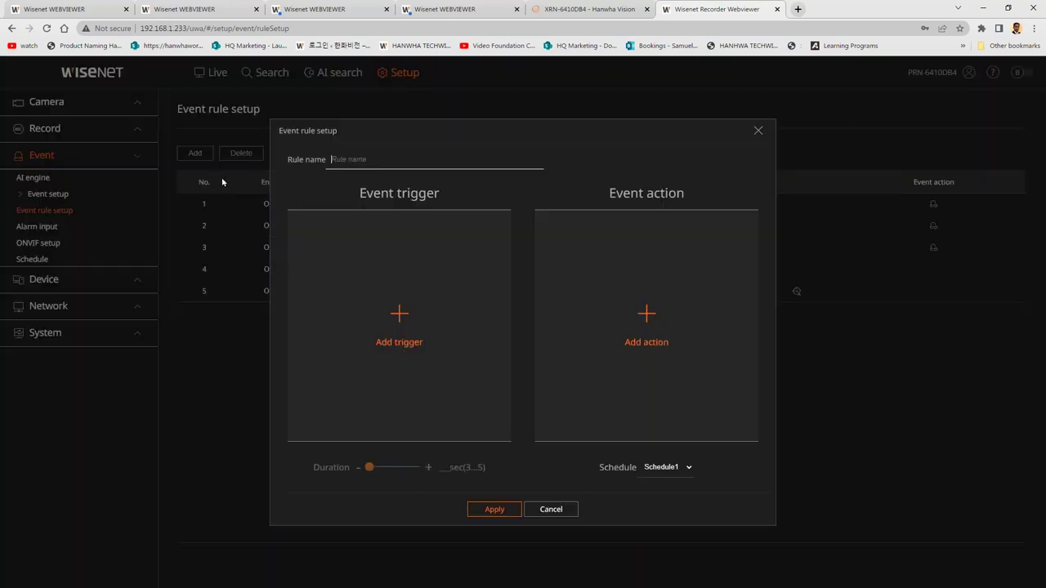
{"action": "left_click", "coordinate": [402, 302]}
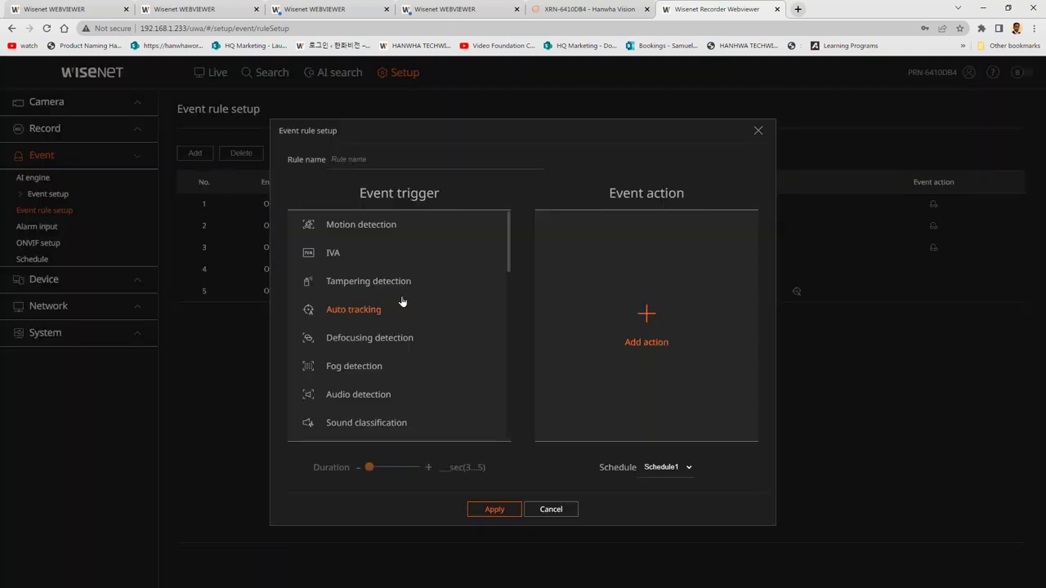
{"action": "left_click", "coordinate": [357, 226]}
{"action": "left_click", "coordinate": [355, 245]}
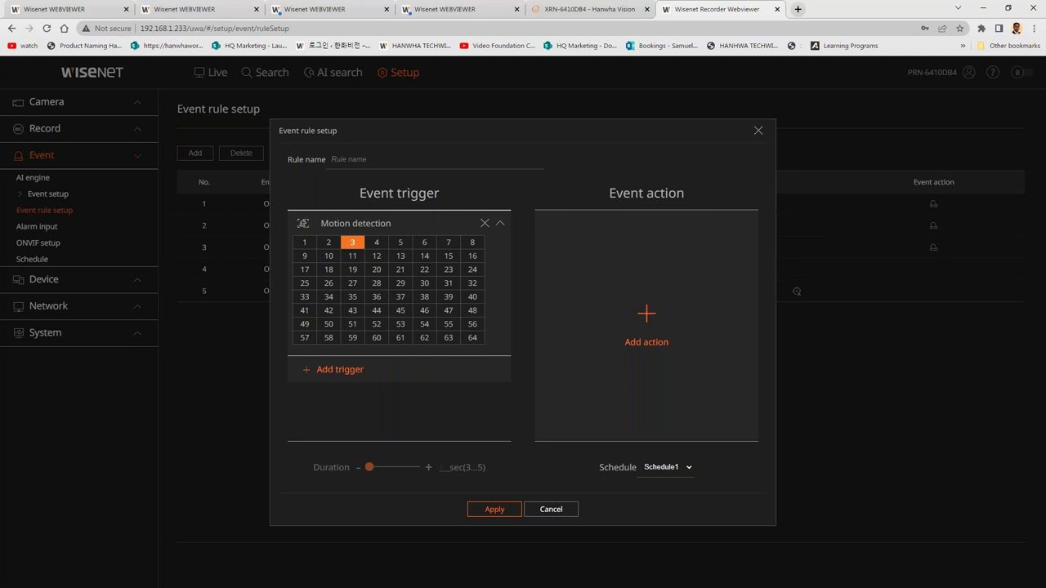
{"action": "left_click", "coordinate": [621, 319]}
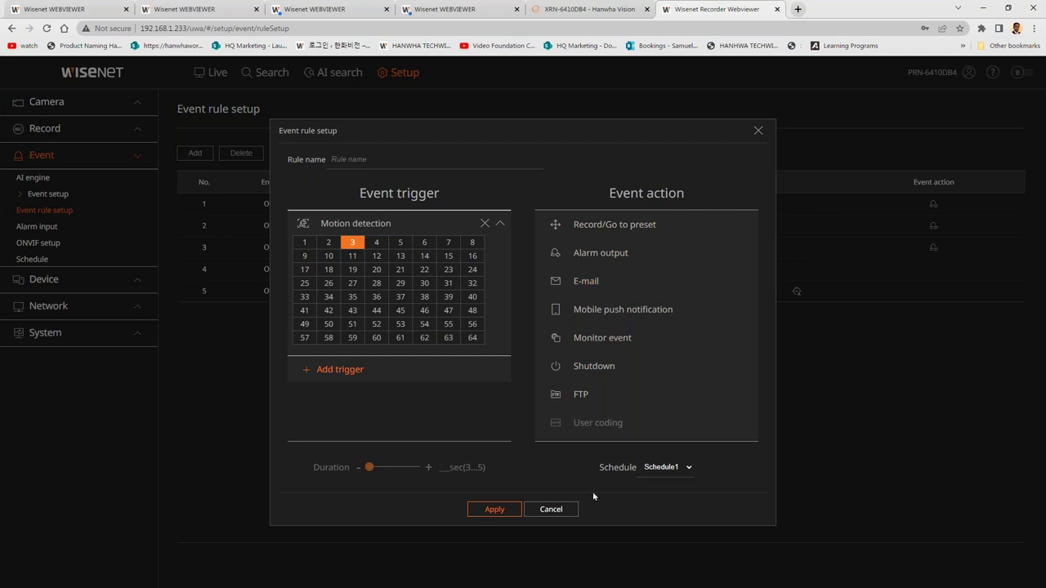
{"action": "left_click", "coordinate": [560, 509]}
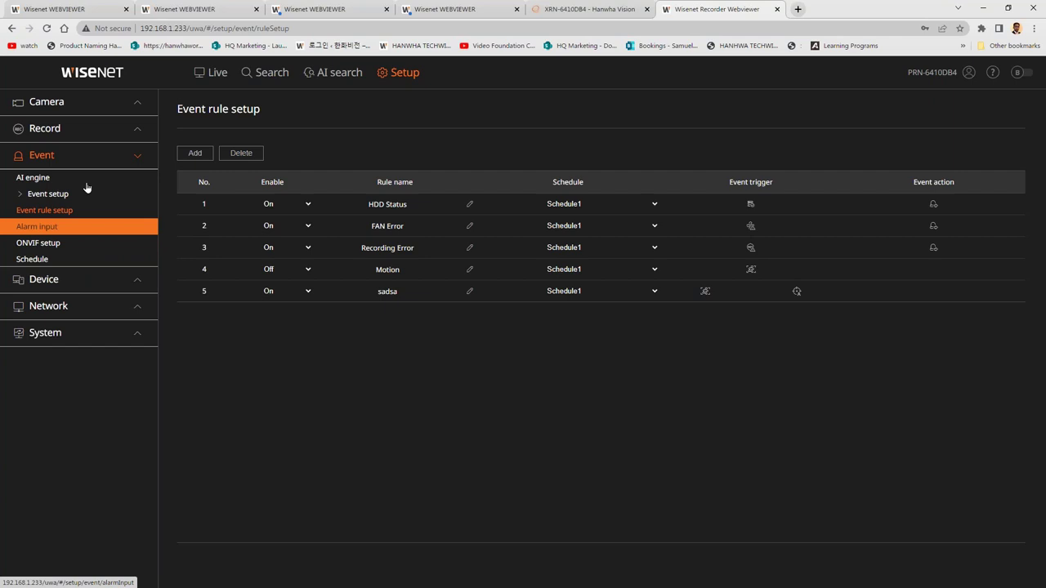
Open ONVIF setup and dismiss the error that no camera supports ONVIF.
{"action": "left_click", "coordinate": [94, 242]}
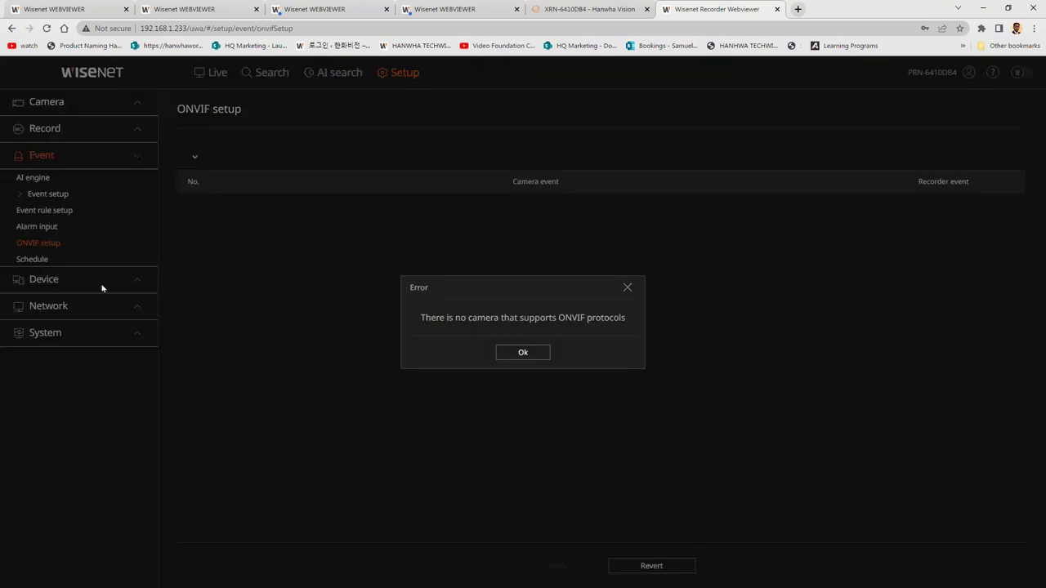
{"action": "left_click", "coordinate": [533, 357]}
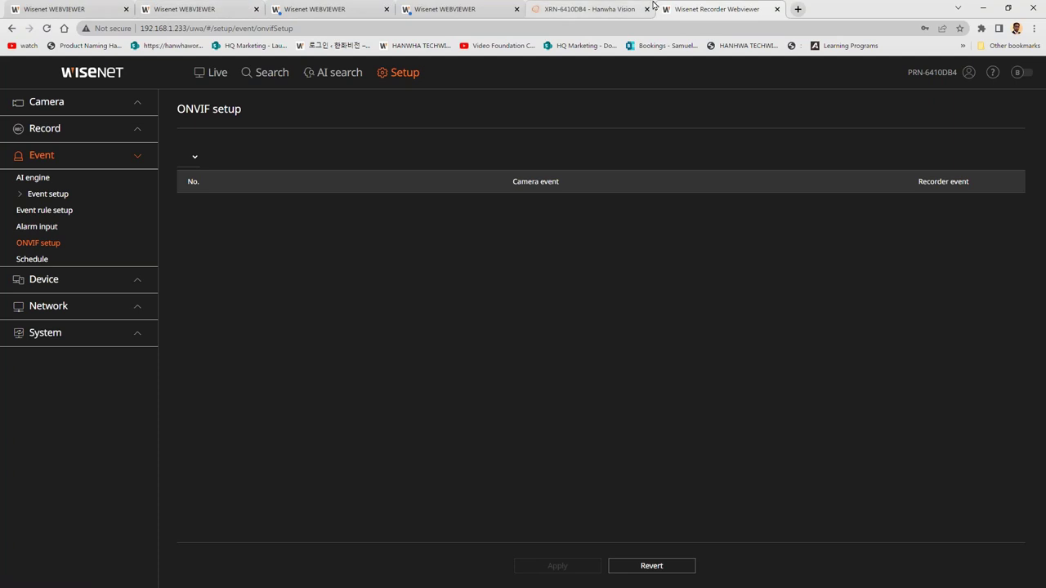
{"action": "left_click", "coordinate": [609, 6]}
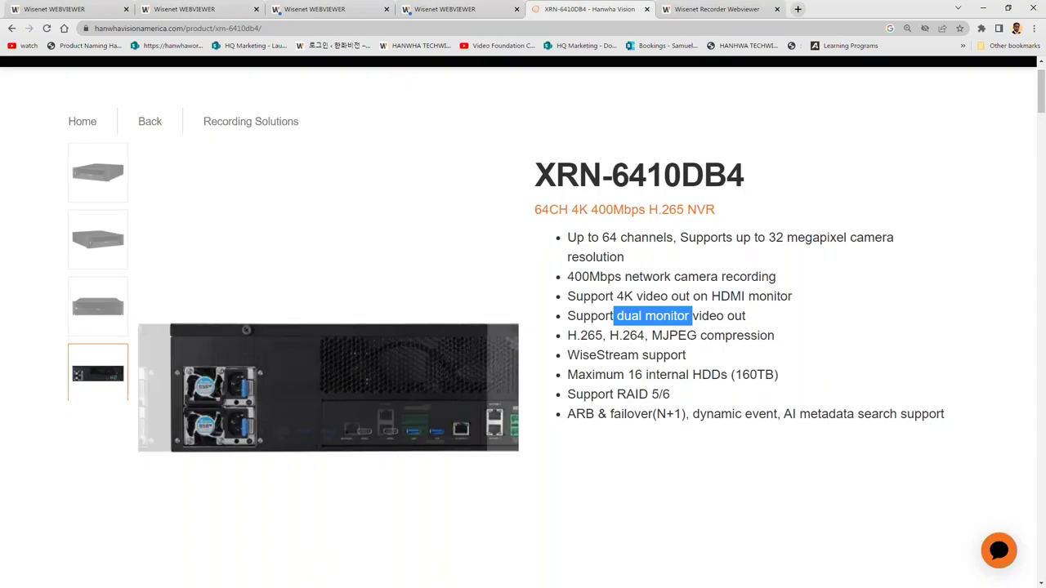
Highlight the 16 internal HDDs and 64 channels specs, then return to the recorder viewer.
{"action": "left_click_drag", "start_coordinate": [627, 376], "coordinate": [728, 377]}
{"action": "left_click_drag", "start_coordinate": [602, 237], "coordinate": [645, 239]}
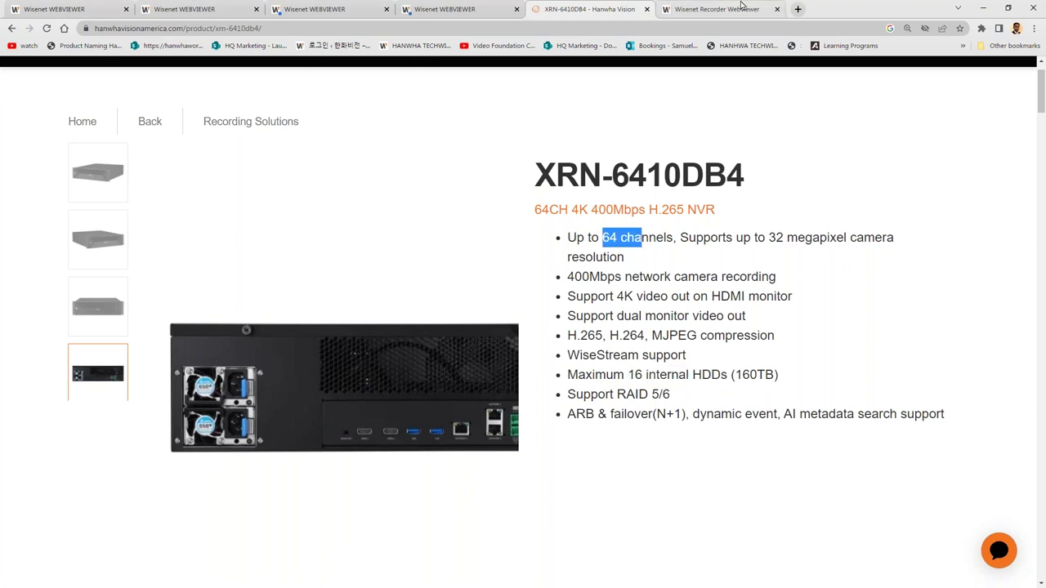
{"action": "left_click", "coordinate": [717, 9]}
{"action": "left_click", "coordinate": [84, 281]}
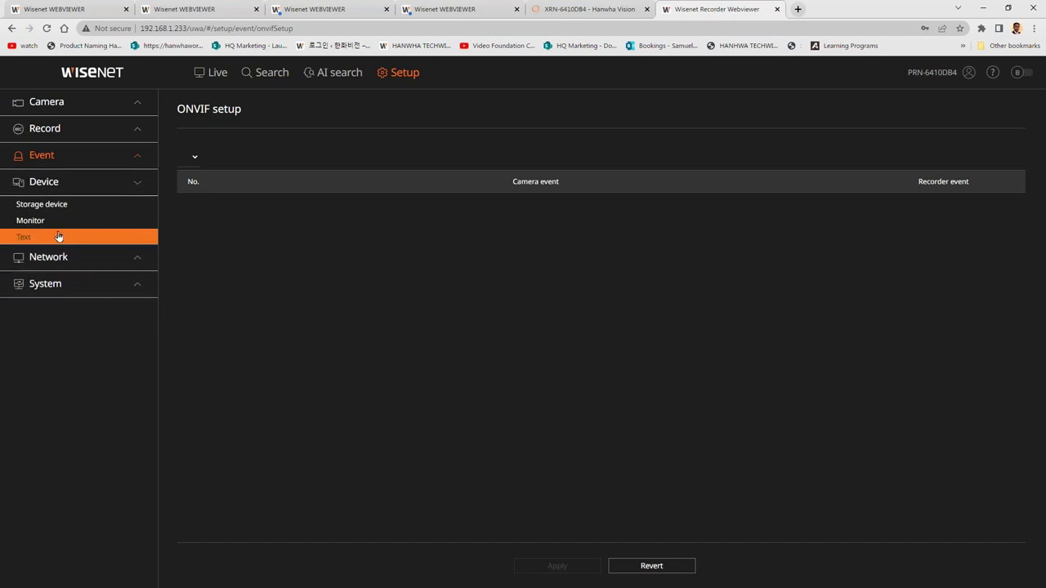
Review the storage HDD map, RAID, distributed recording and iSCSI tabs, then open Network IP & Port.
{"action": "left_click", "coordinate": [52, 206]}
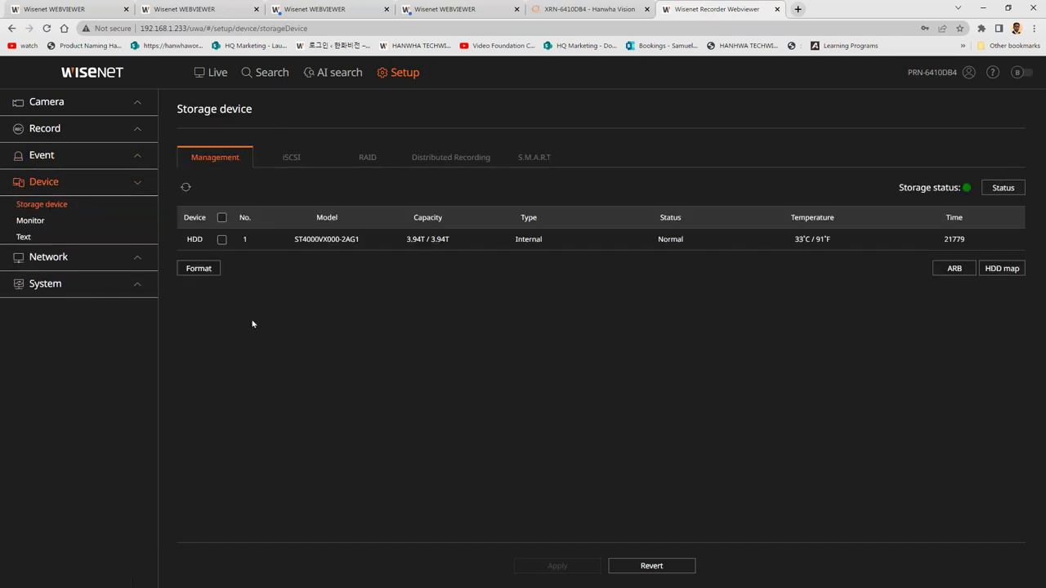
{"action": "left_click", "coordinate": [1006, 269]}
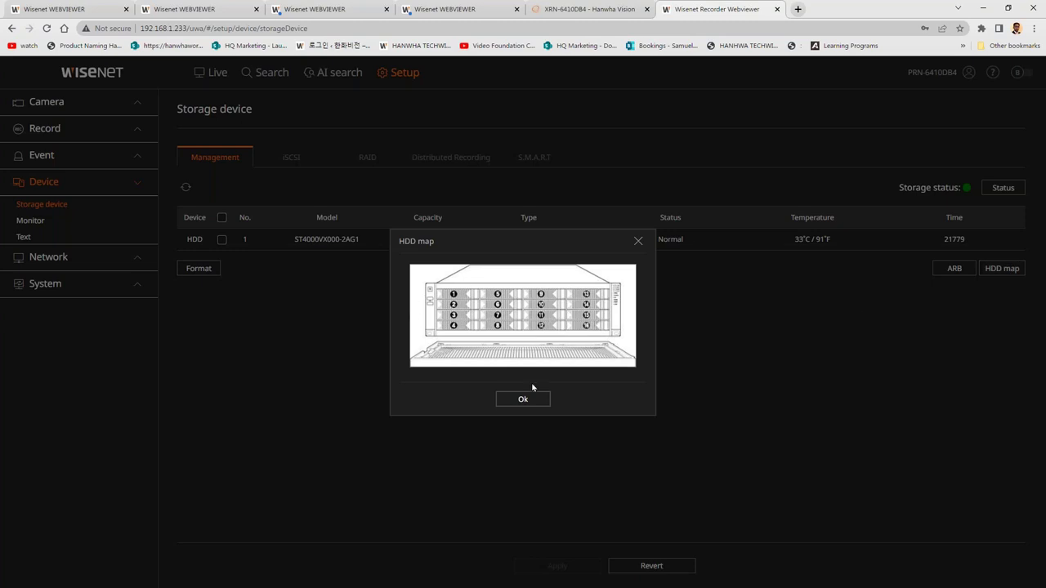
{"action": "left_click", "coordinate": [523, 398]}
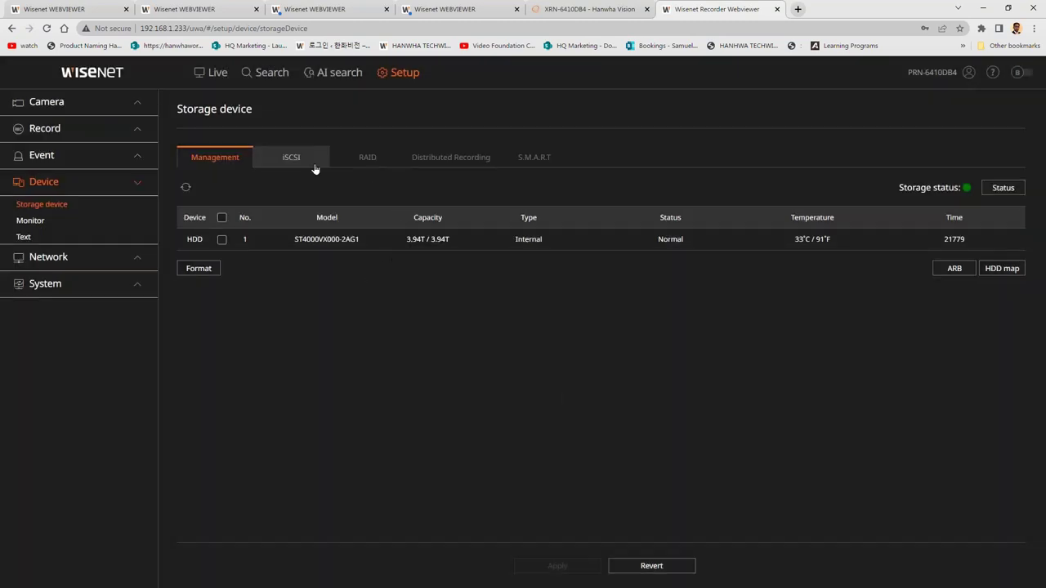
{"action": "left_click", "coordinate": [374, 166]}
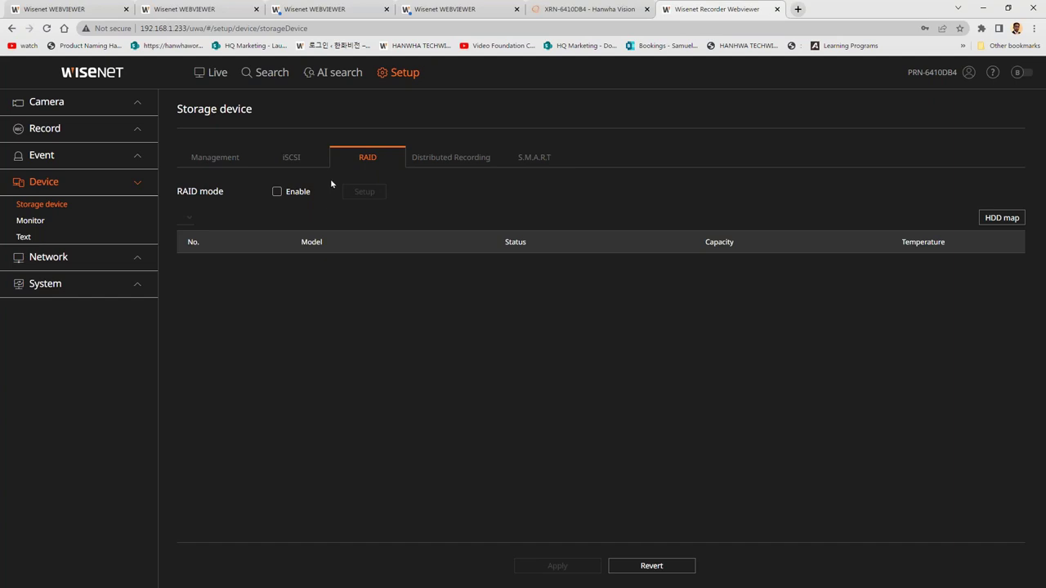
{"action": "left_click", "coordinate": [447, 156]}
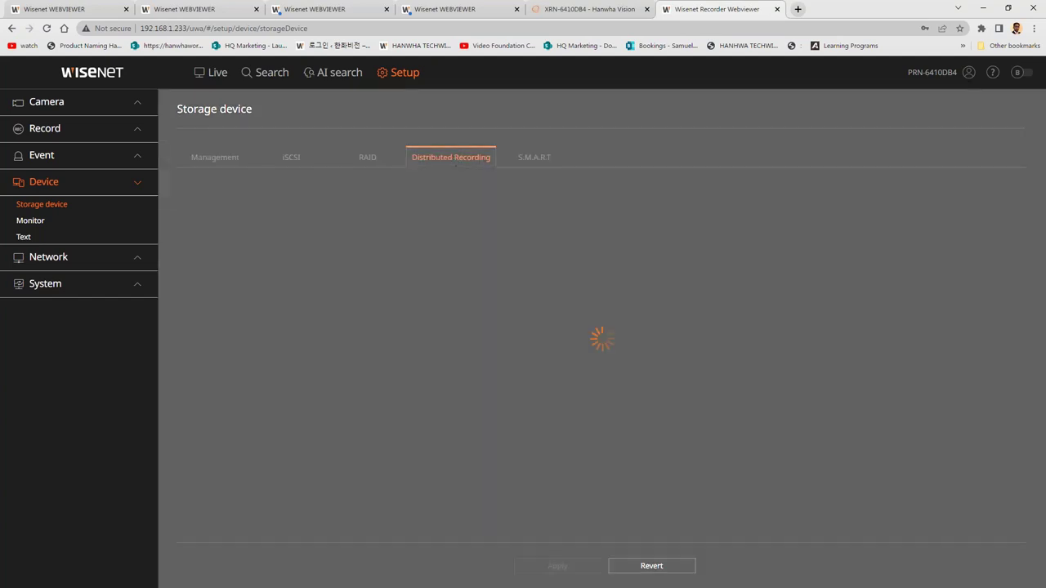
{"action": "left_click", "coordinate": [362, 159]}
{"action": "left_click", "coordinate": [290, 159]}
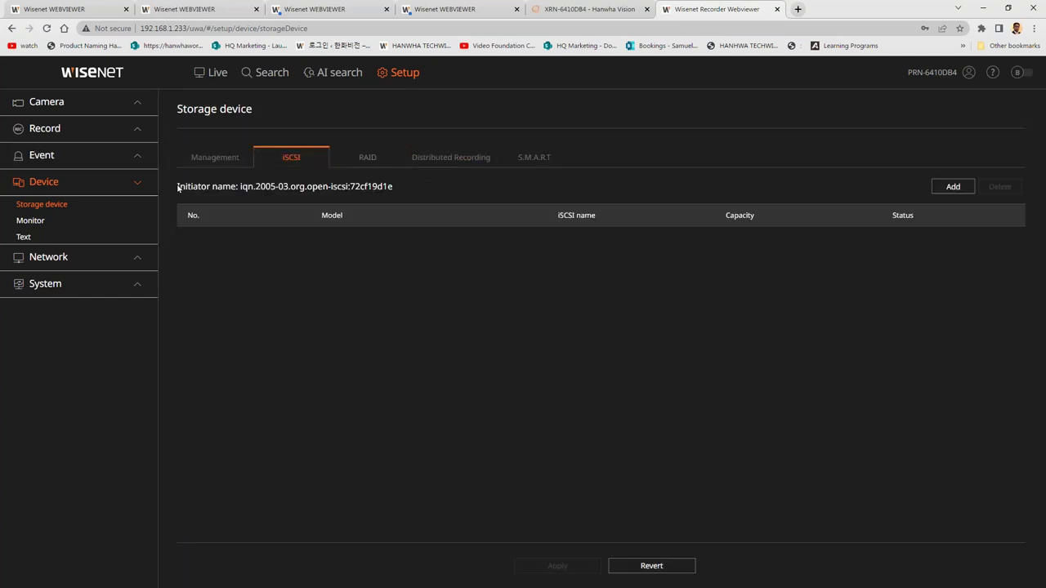
{"action": "left_click", "coordinate": [87, 257]}
{"action": "left_click", "coordinate": [90, 236]}
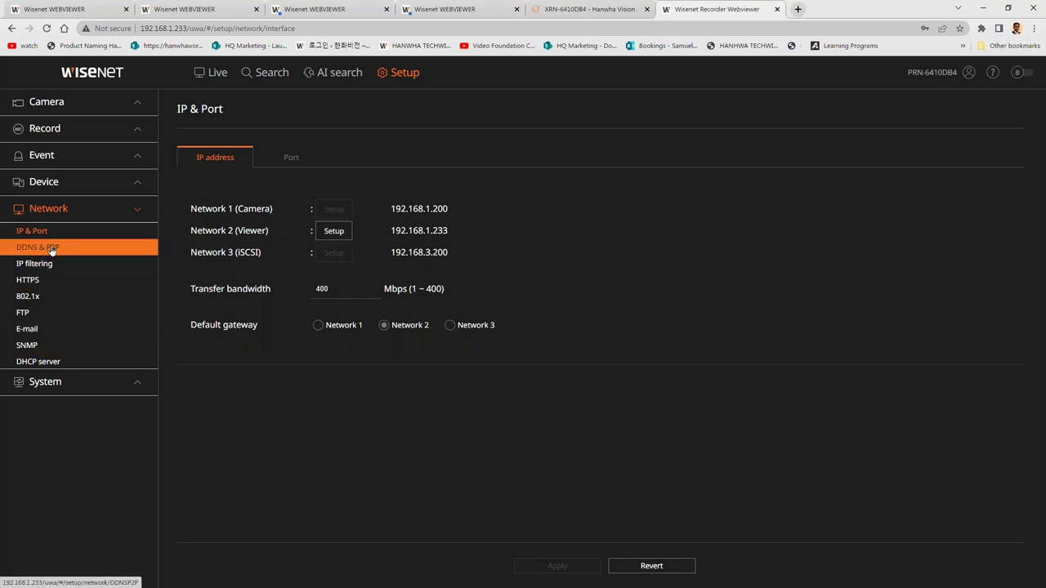
Review the IP filtering, 802.1x and System Date/Time/Language settings pages.
{"action": "left_click", "coordinate": [50, 266]}
{"action": "left_click", "coordinate": [51, 299]}
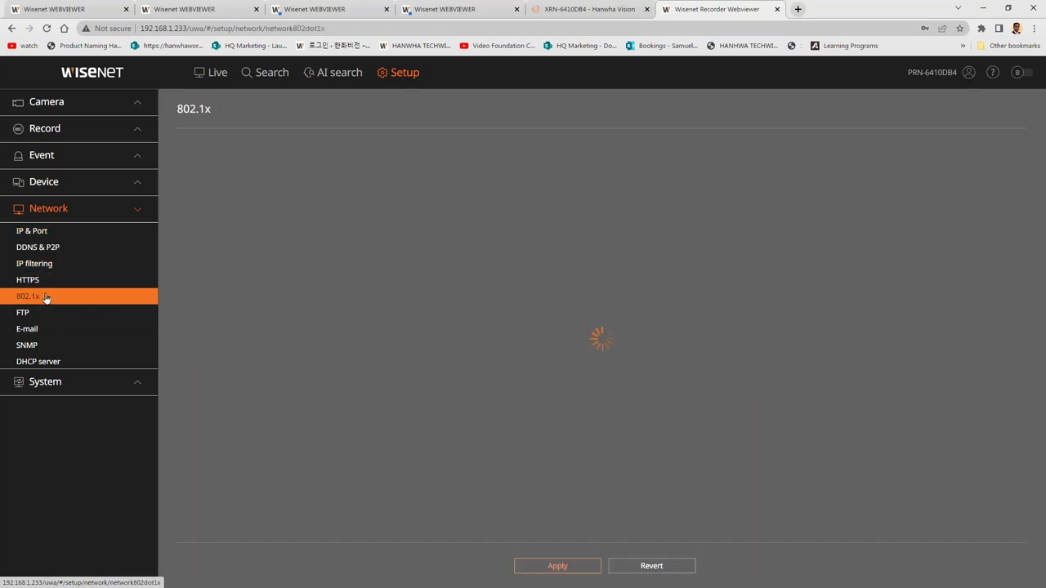
{"action": "left_click", "coordinate": [76, 384]}
{"action": "left_click", "coordinate": [100, 260]}
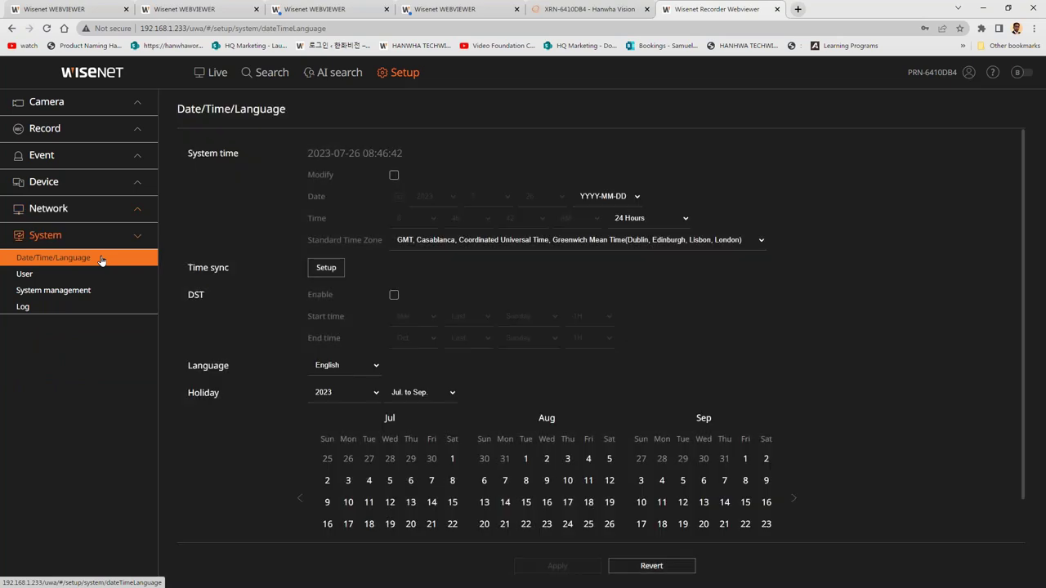
Show System management's export/import and factory default options, then return to the product page.
{"action": "left_click", "coordinate": [106, 294]}
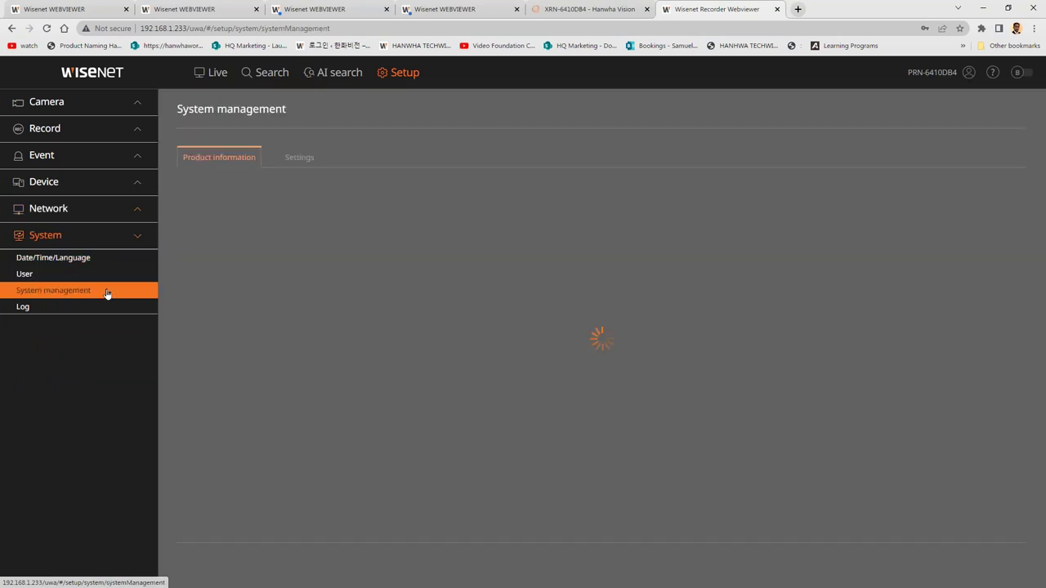
{"action": "left_click", "coordinate": [299, 158]}
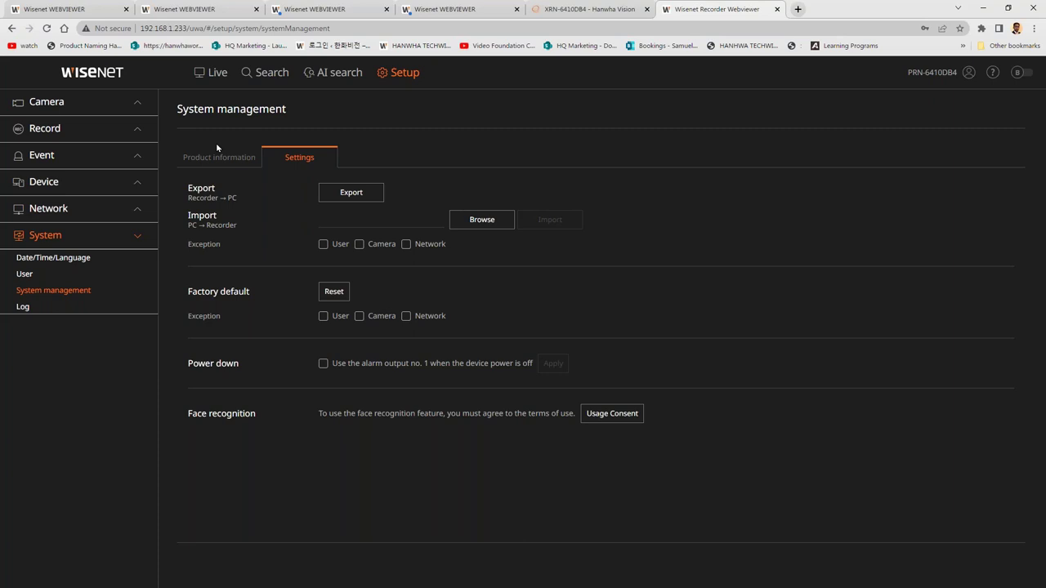
{"action": "key", "text": "ctrl+shift+Tab"}
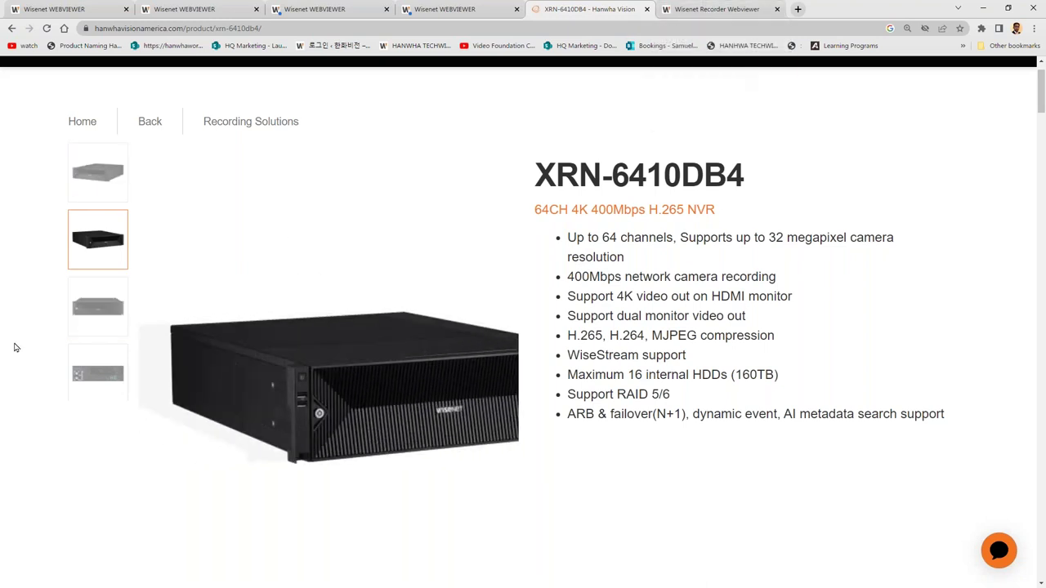
View the XRN-6410DB4's other photos, including its rear panel, then go to Recording Solutions.
{"action": "left_click", "coordinate": [95, 309]}
{"action": "left_click", "coordinate": [105, 358]}
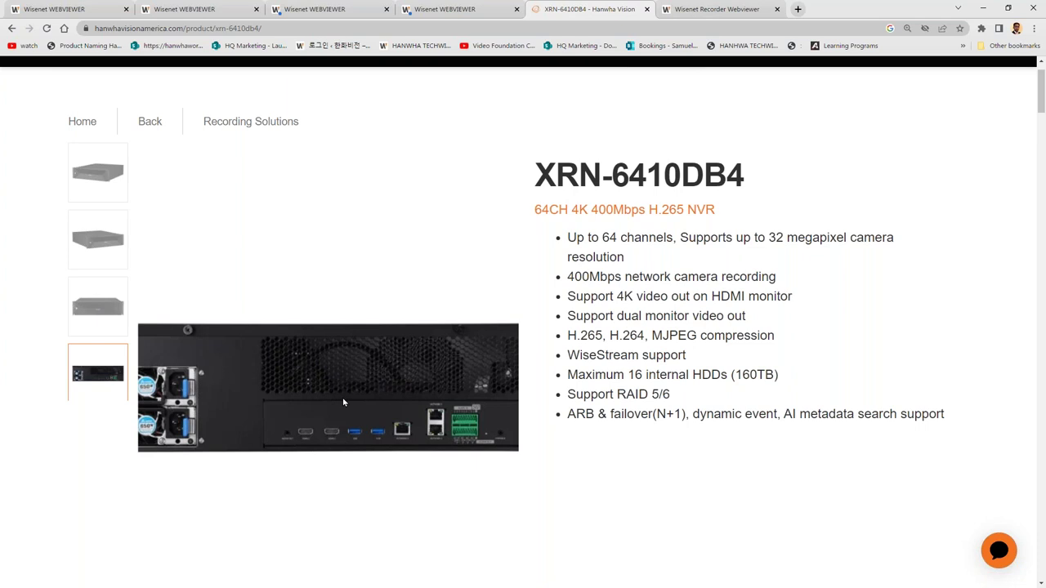
{"action": "left_click", "coordinate": [227, 129]}
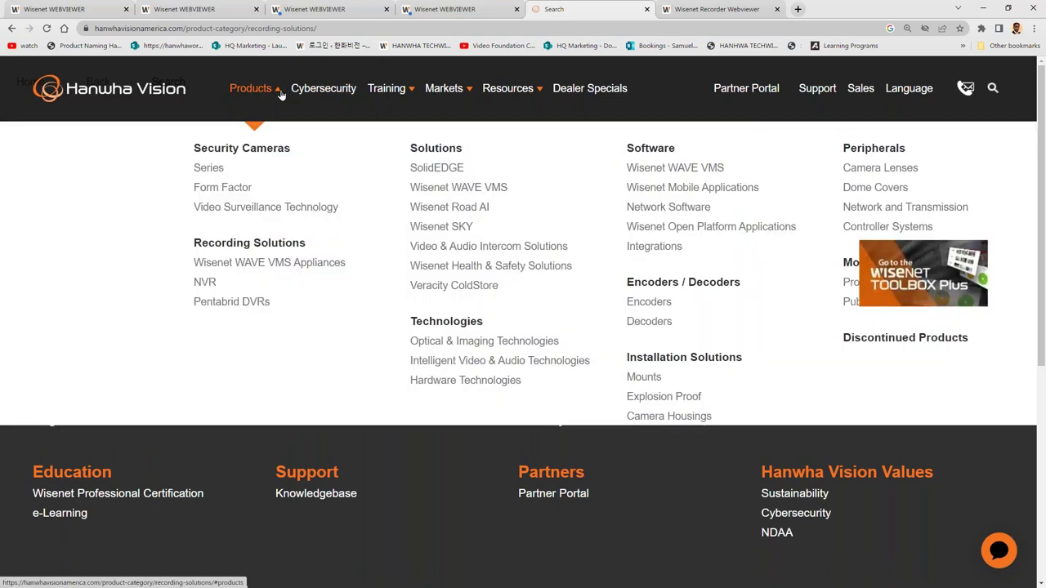
Open the NVR product listing and show the QRN-430S and QRN-820S rear-panel images.
{"action": "left_click", "coordinate": [280, 94]}
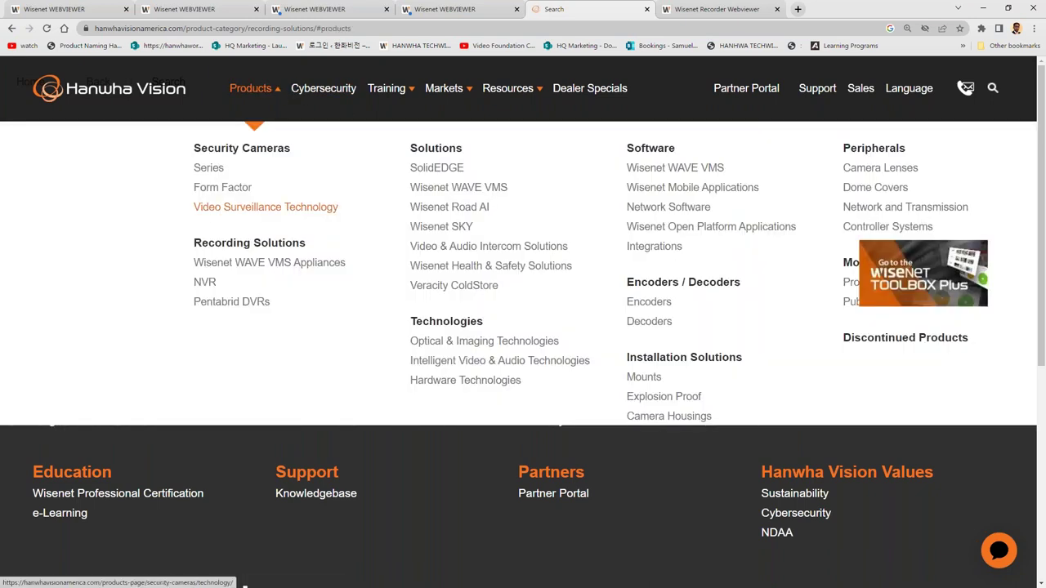
{"action": "left_click", "coordinate": [205, 283]}
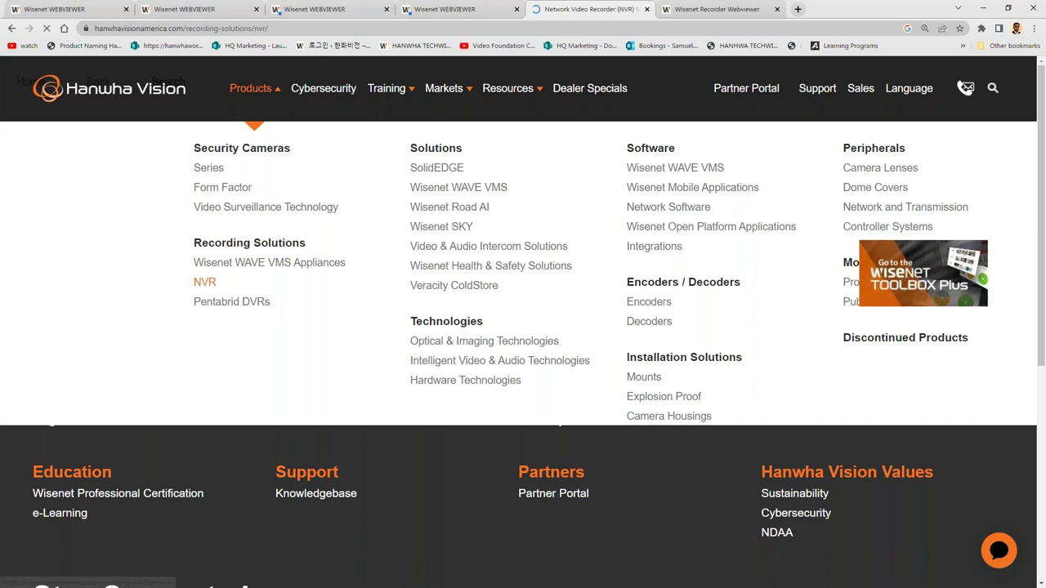
{"action": "scroll", "coordinate": [409, 313], "scroll_direction": "down", "scroll_amount": 5}
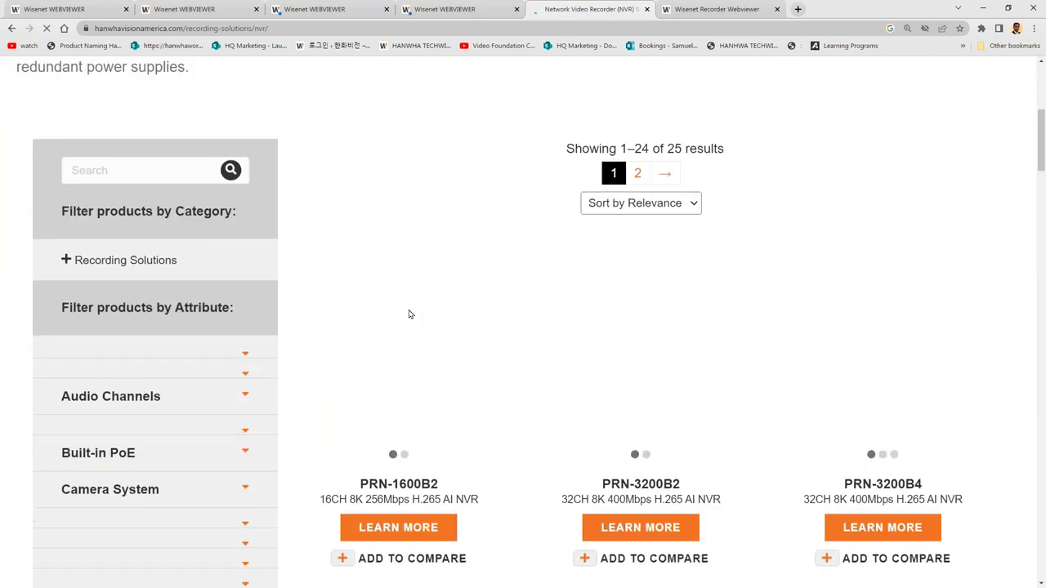
{"action": "scroll", "coordinate": [325, 268], "scroll_direction": "down", "scroll_amount": 3}
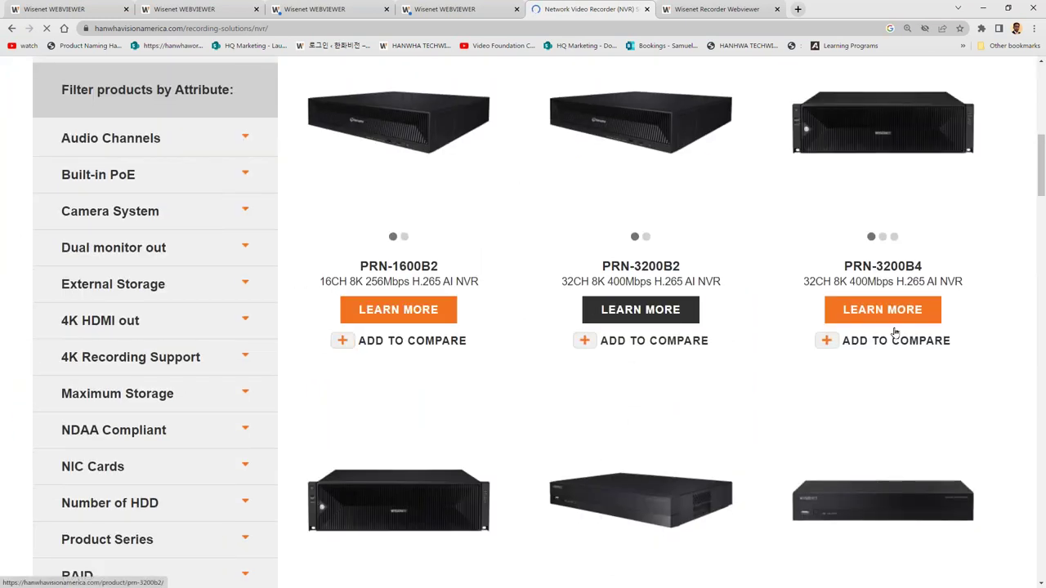
{"action": "scroll", "coordinate": [860, 314], "scroll_direction": "down", "scroll_amount": 3}
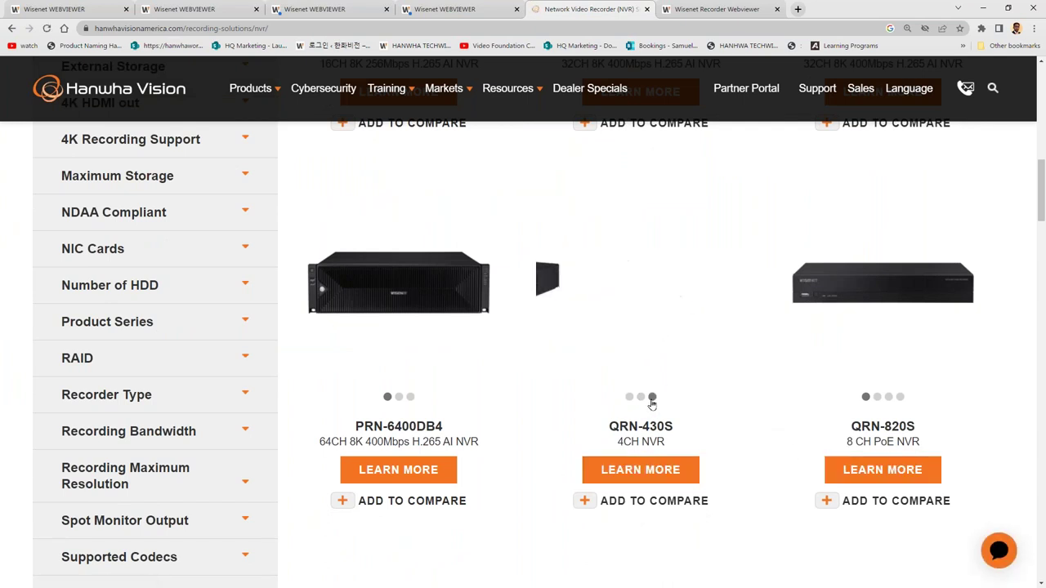
{"action": "left_click", "coordinate": [652, 397]}
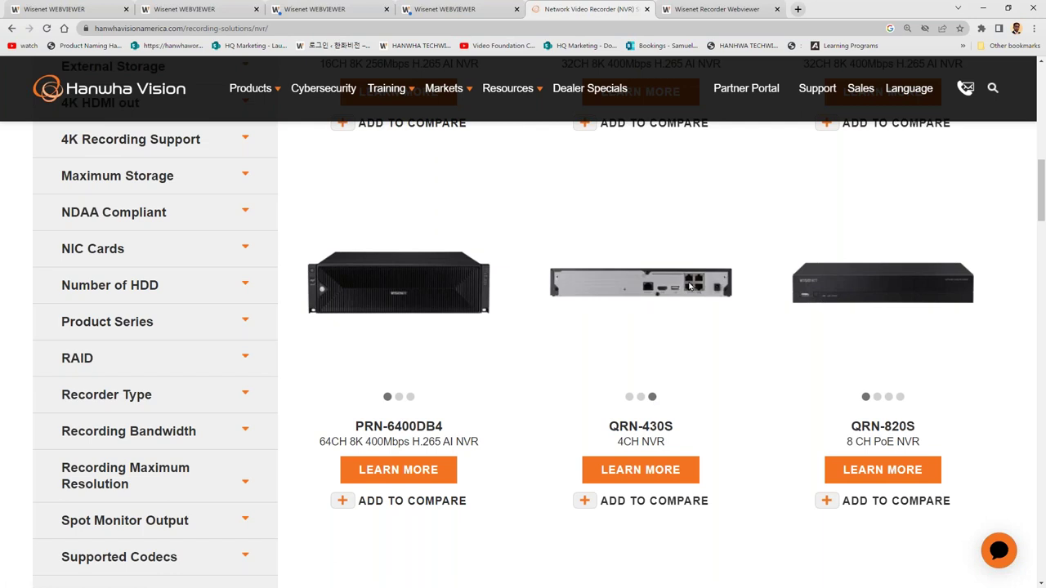
{"action": "left_click", "coordinate": [899, 398]}
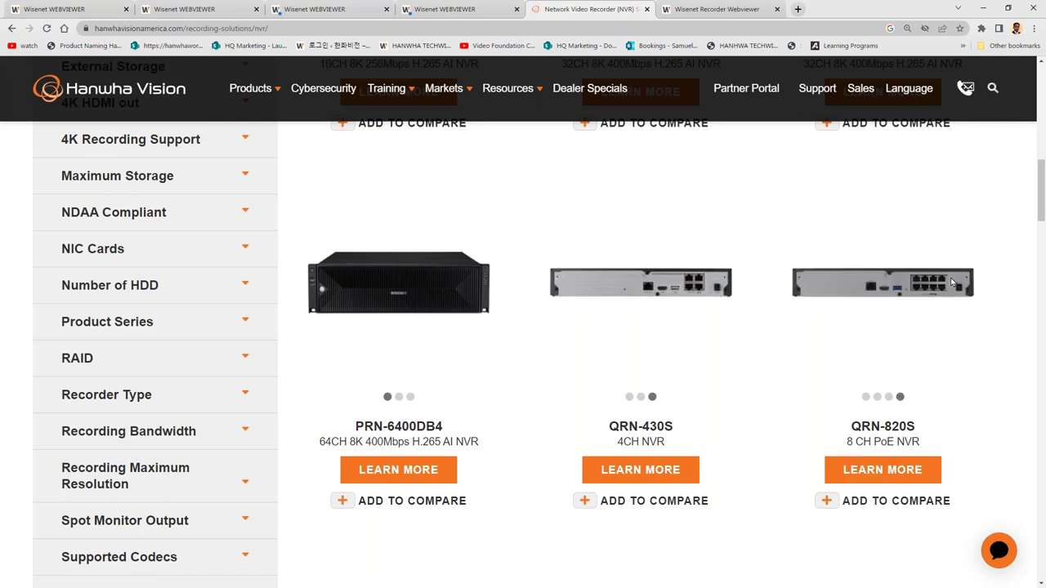